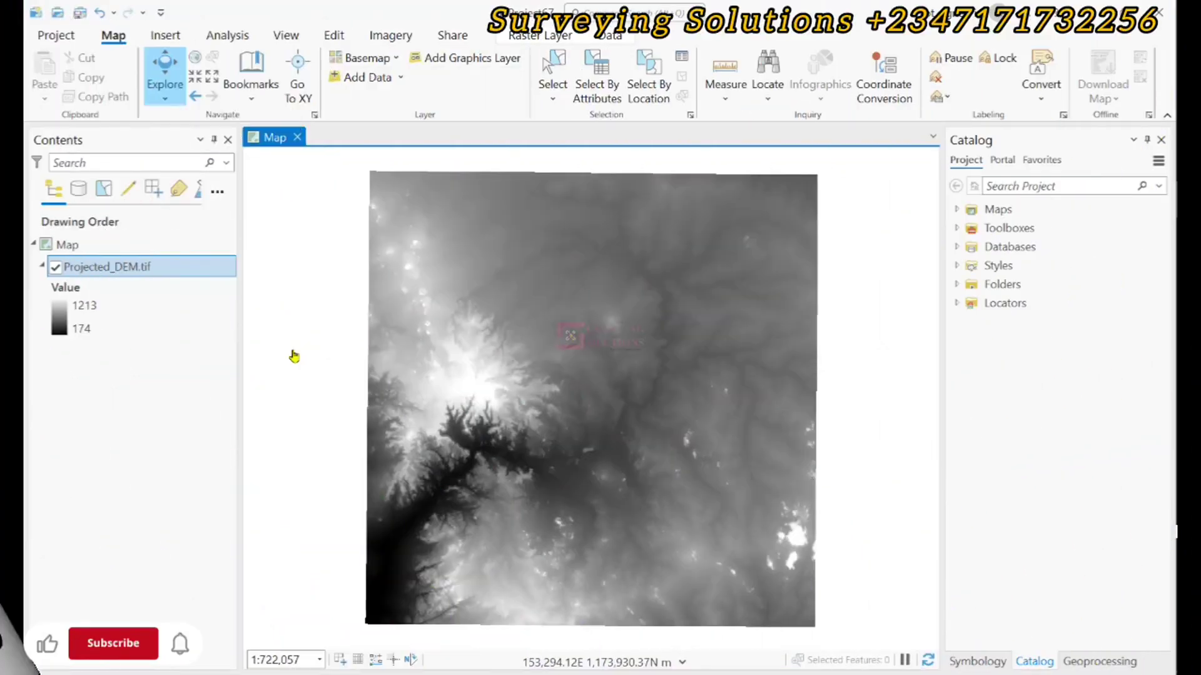
Step: Apply the red-to-violet rainbow color scheme to the Projected_DEM.tif layer and invert it so high elevations are red
{"action": "left_click", "coordinate": [68, 324]}
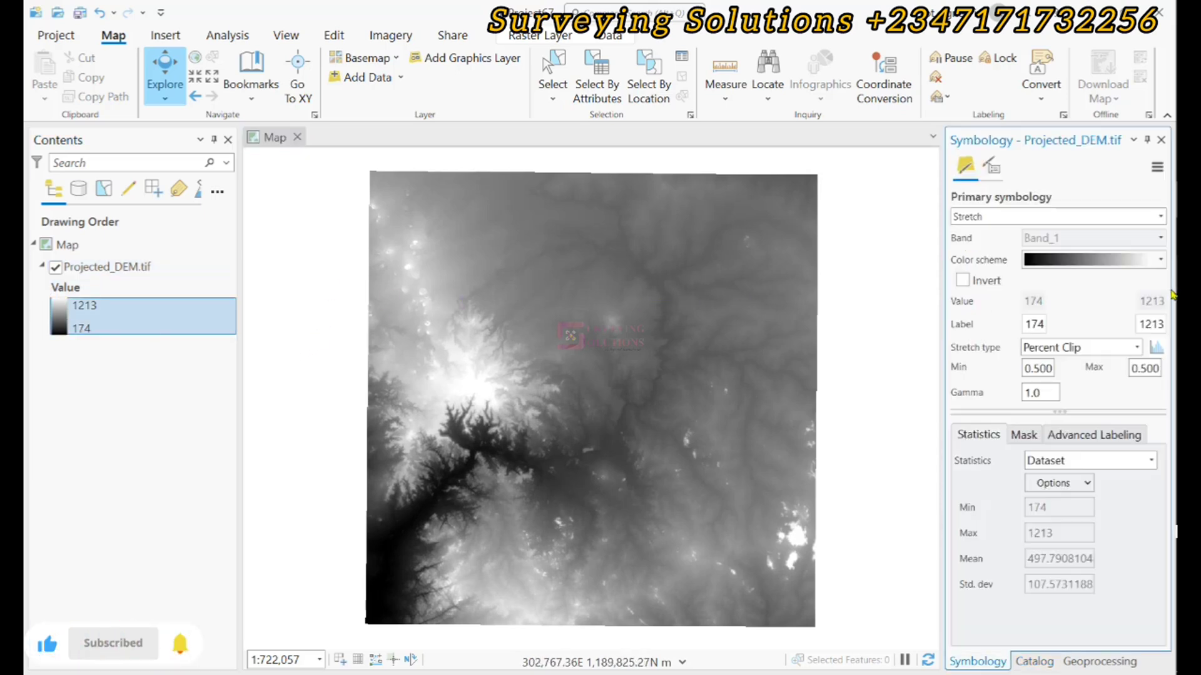
{"action": "left_click", "coordinate": [1160, 261]}
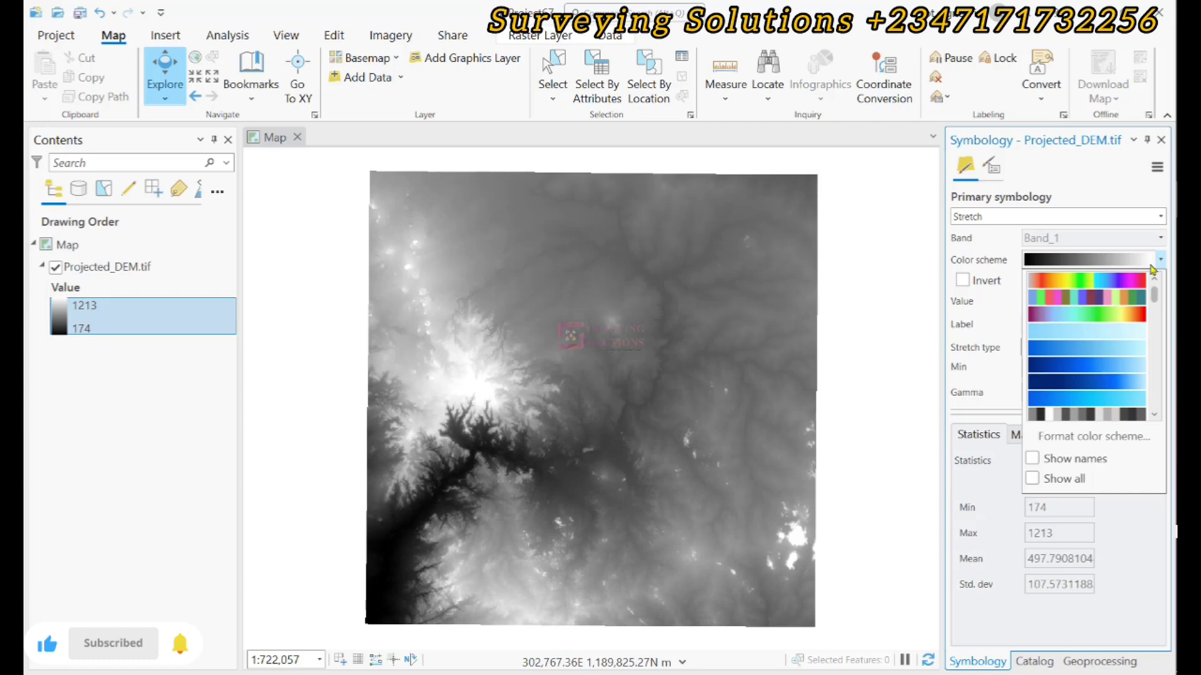
{"action": "left_click_drag", "start_coordinate": [1154, 296], "coordinate": [1163, 355]}
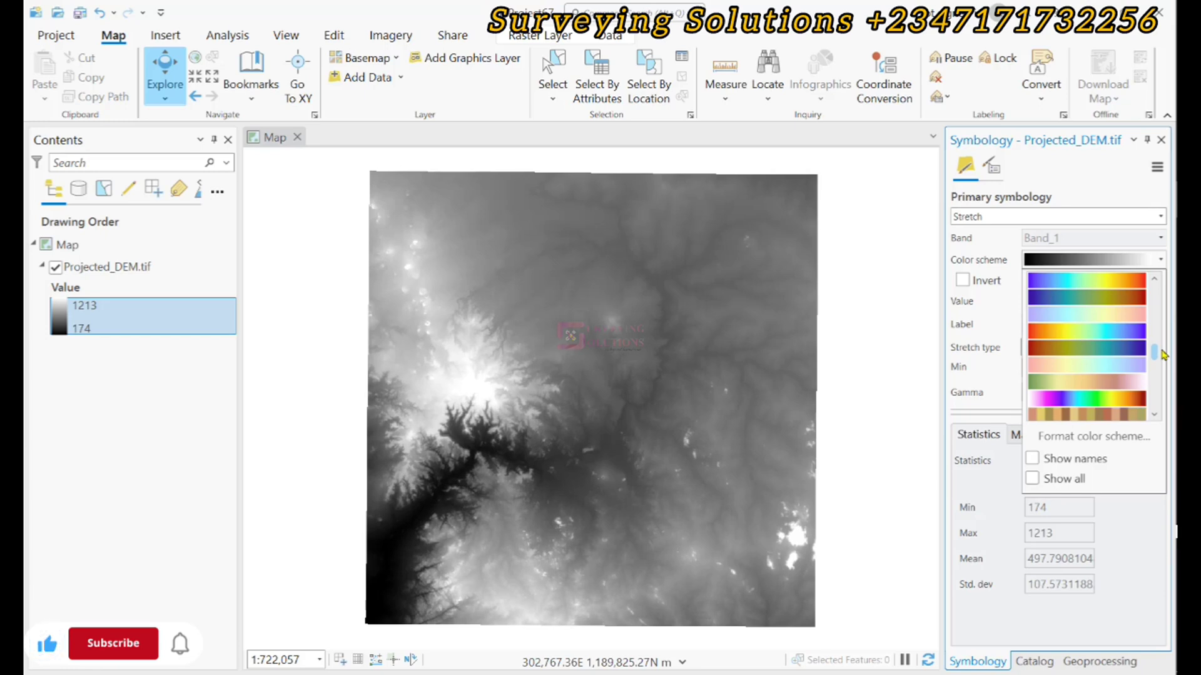
{"action": "left_click", "coordinate": [1094, 333]}
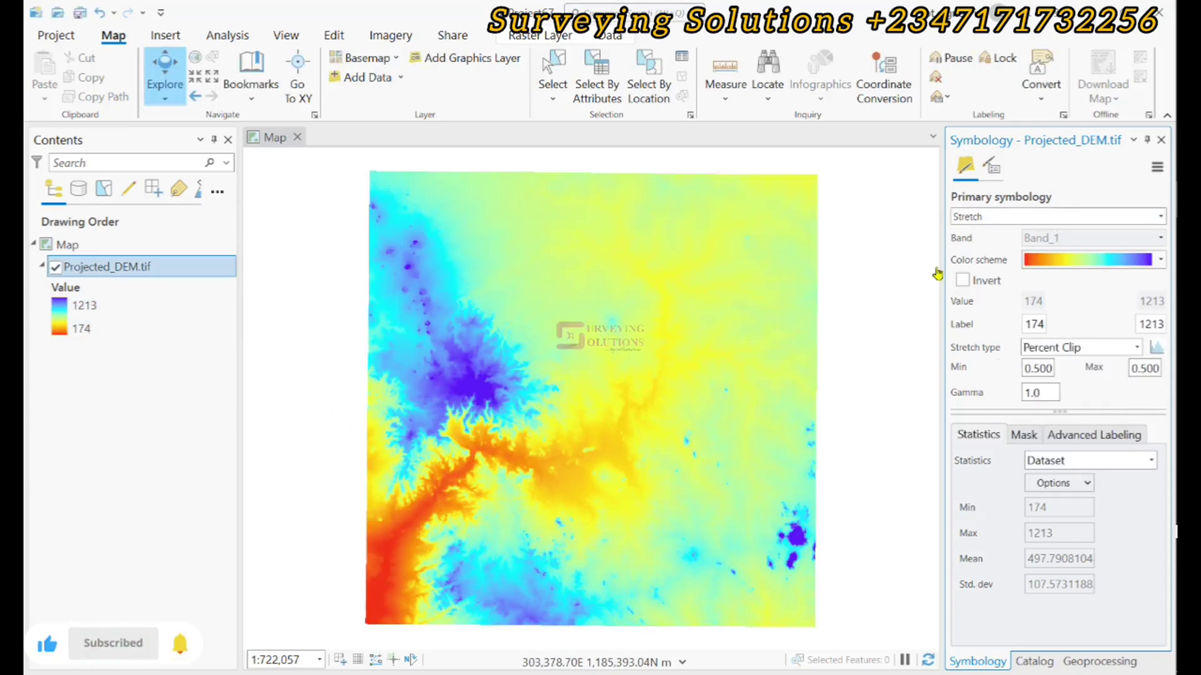
{"action": "left_click", "coordinate": [961, 280]}
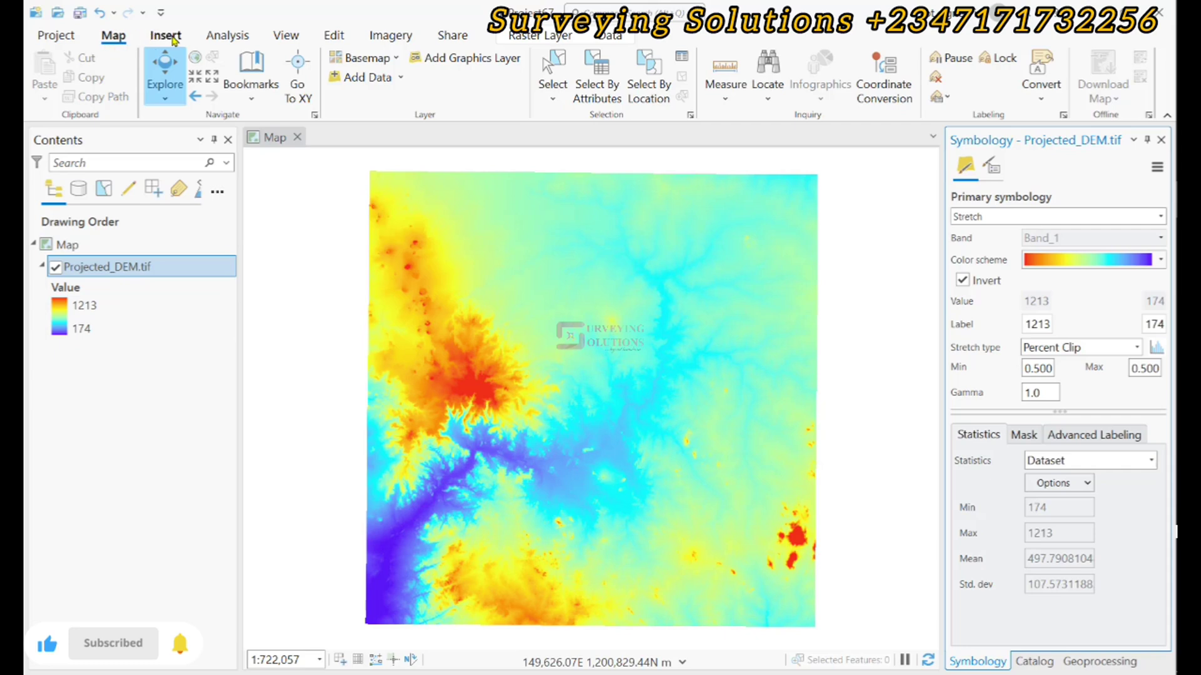
Step: Convert the 2D map to a local scene
{"action": "left_click", "coordinate": [295, 39]}
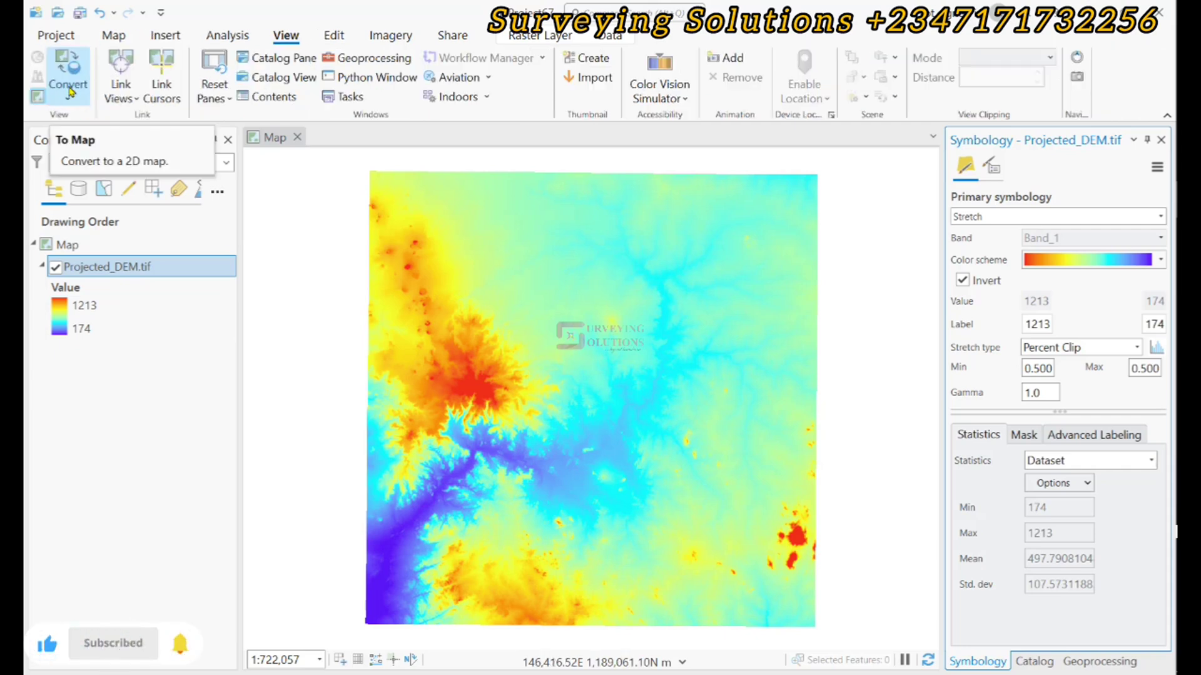
{"action": "left_click", "coordinate": [71, 92]}
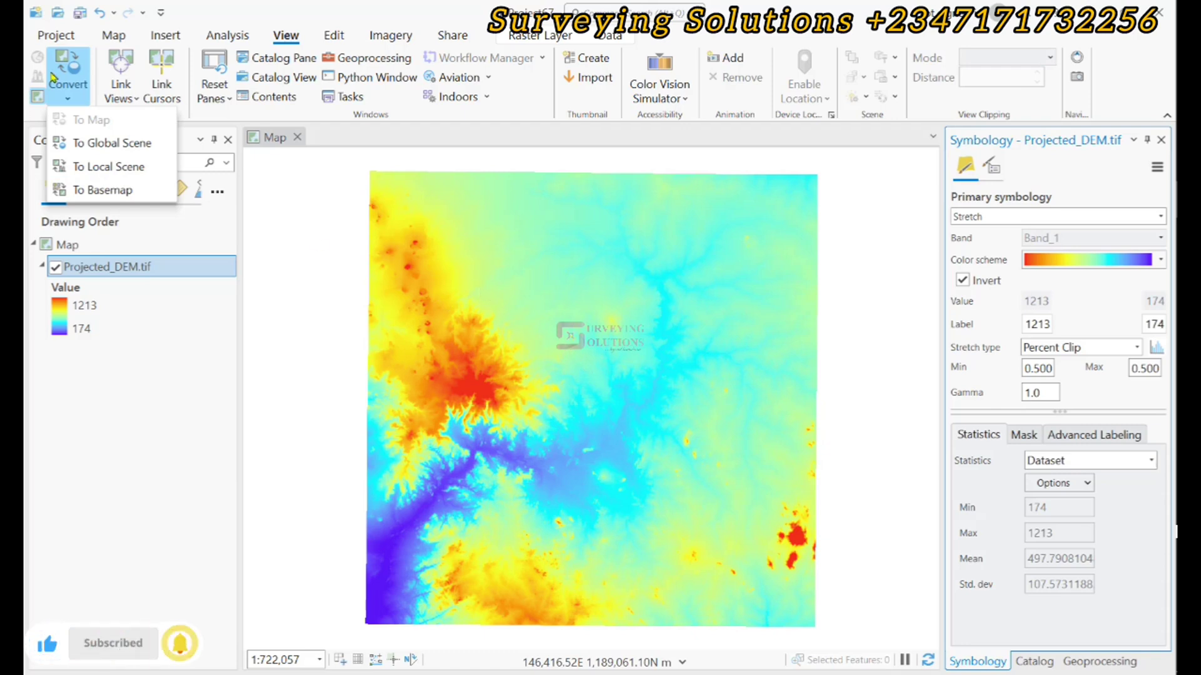
{"action": "left_click", "coordinate": [116, 168]}
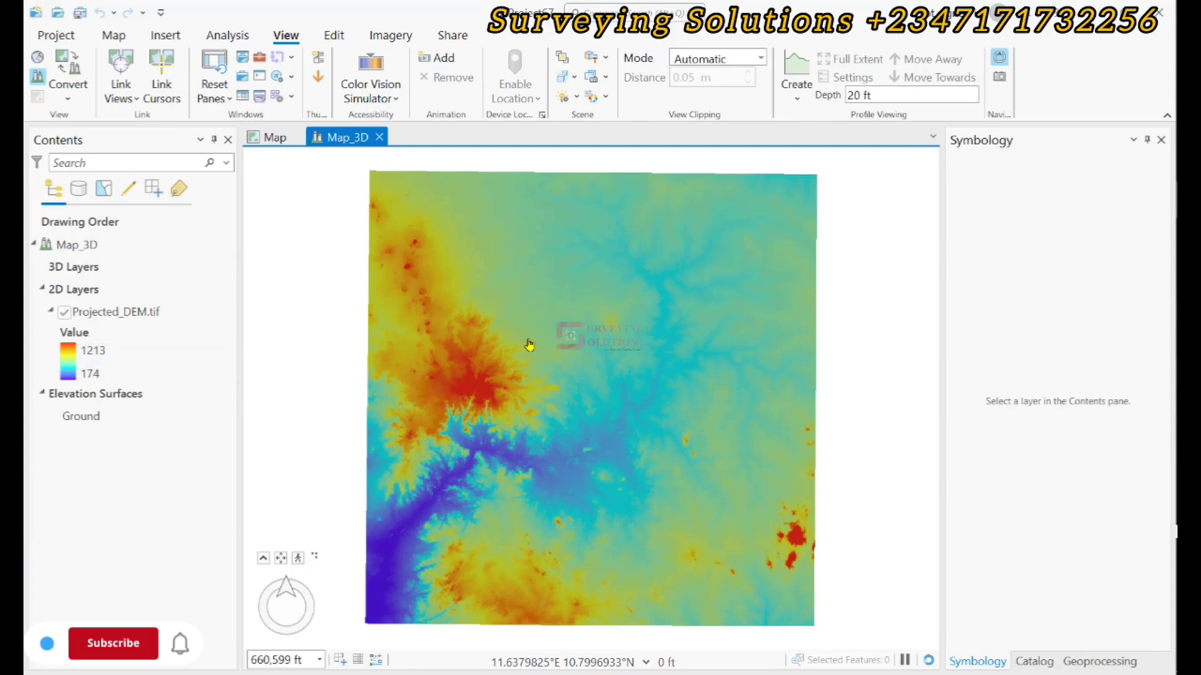
Step: Add Projected_DEM.tif from the Slope folder as an elevation source layer for the Ground surface
{"action": "left_click", "coordinate": [90, 417]}
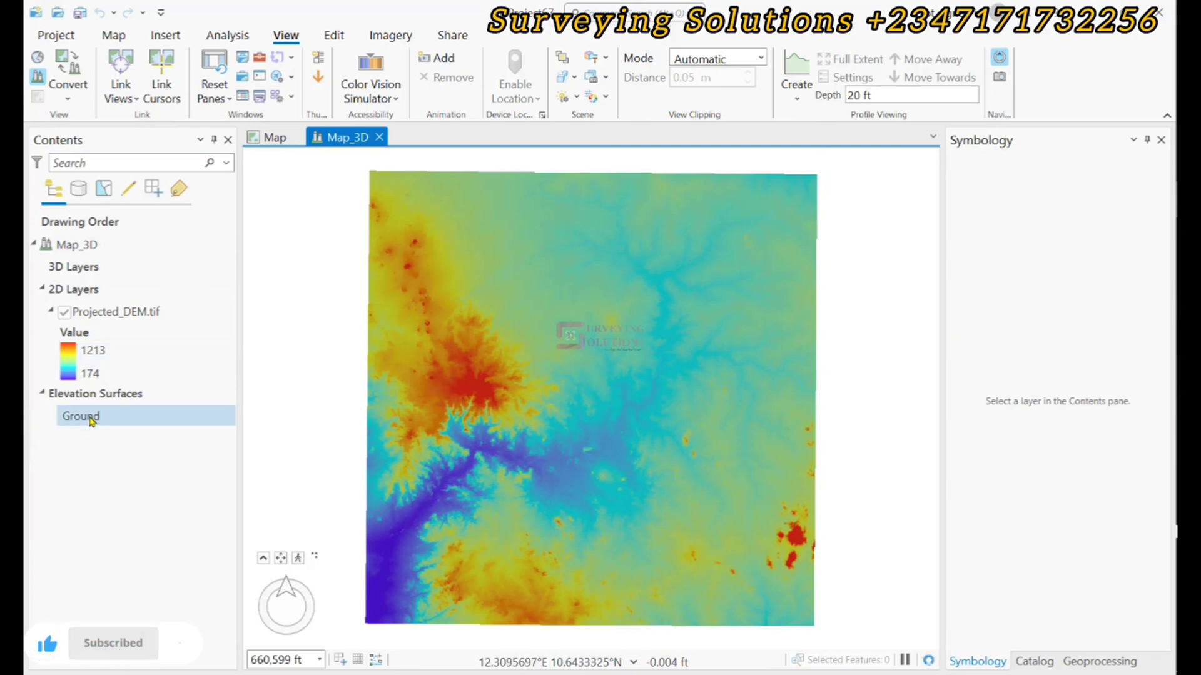
{"action": "left_click", "coordinate": [91, 421]}
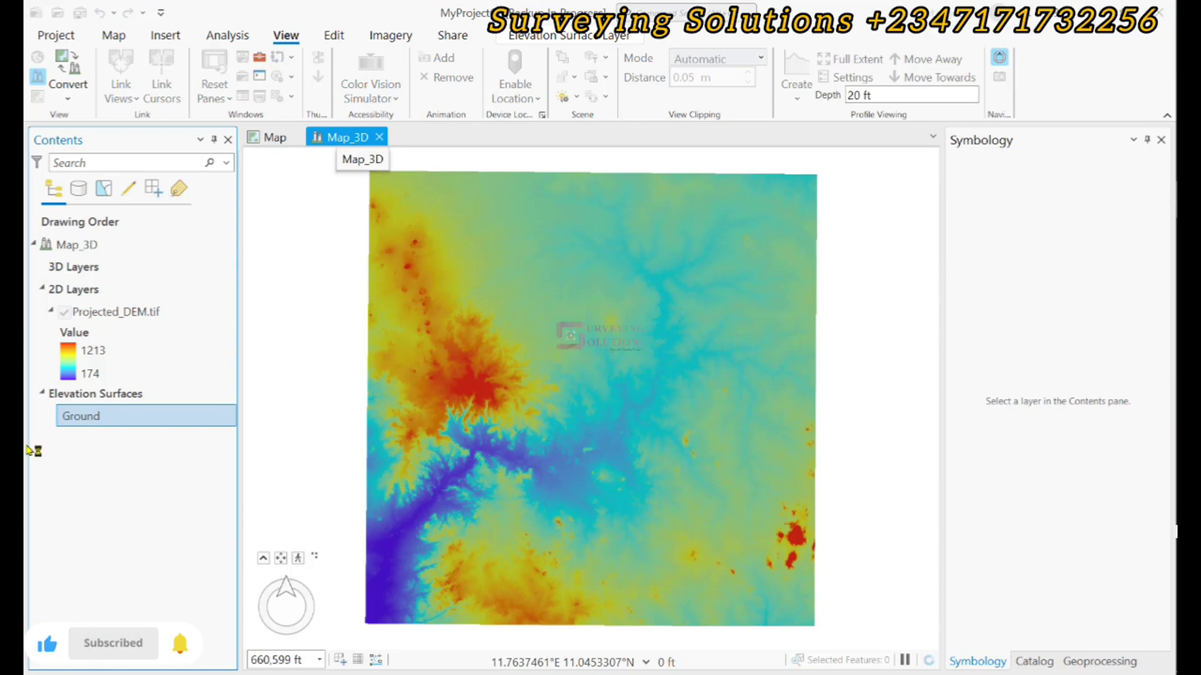
{"action": "left_click", "coordinate": [98, 394]}
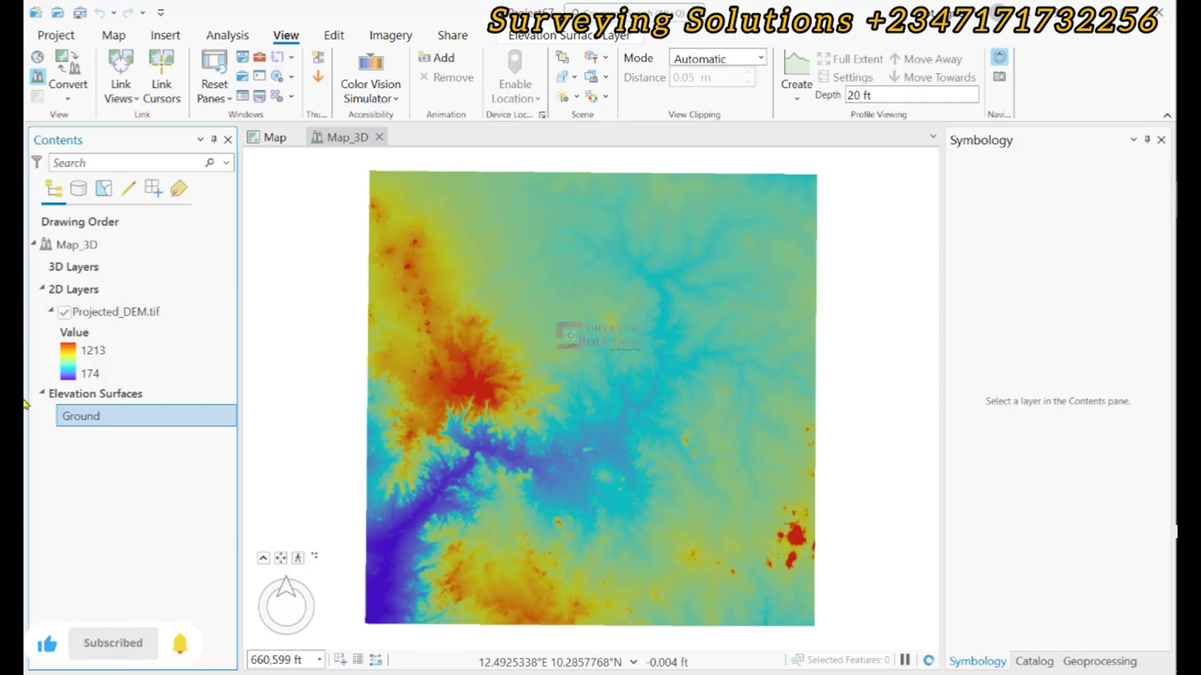
{"action": "right_click", "coordinate": [151, 417]}
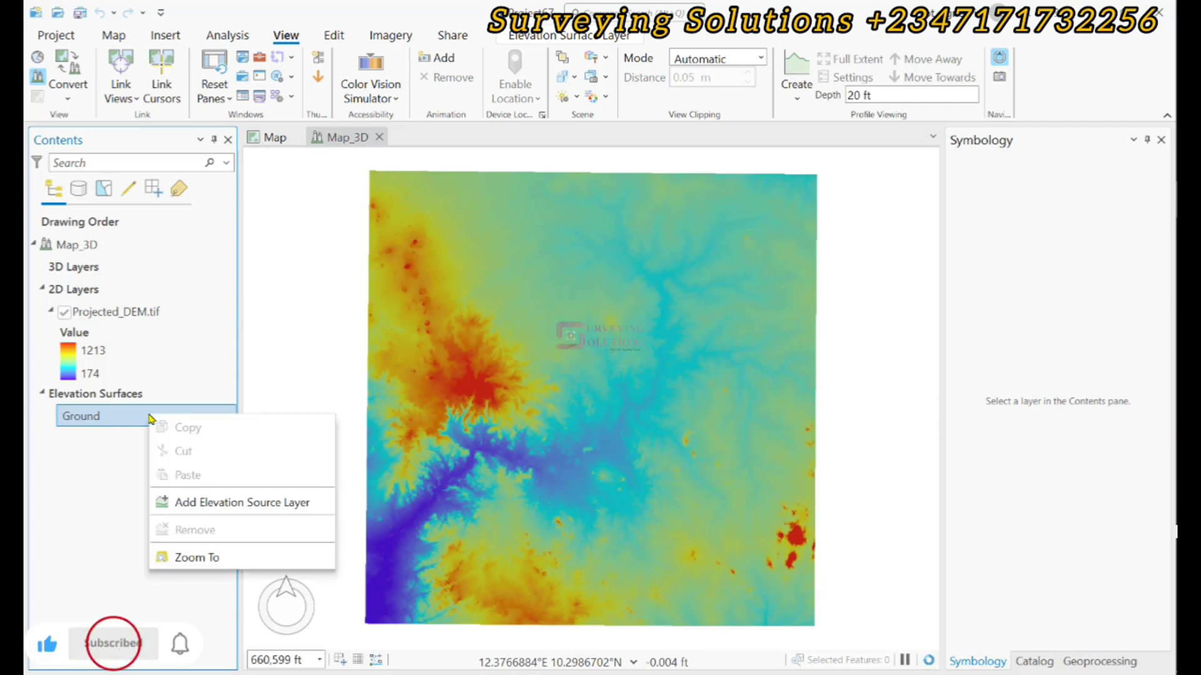
{"action": "left_click", "coordinate": [209, 511]}
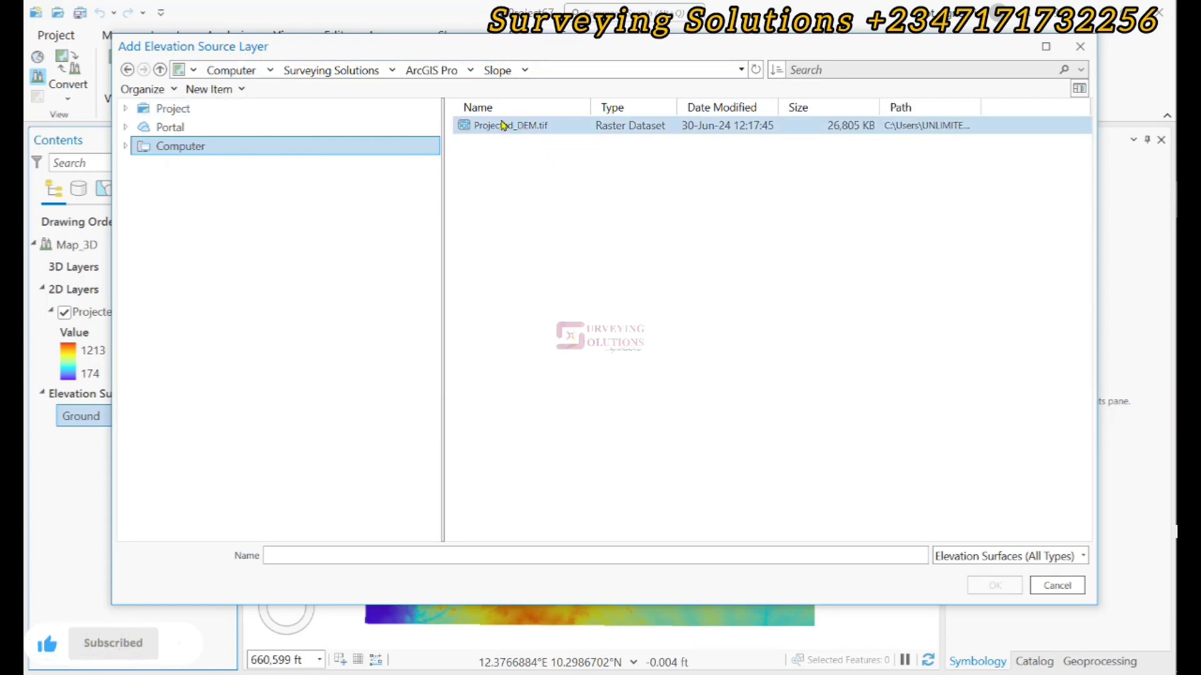
{"action": "left_click_drag", "start_coordinate": [530, 67], "coordinate": [519, 119]}
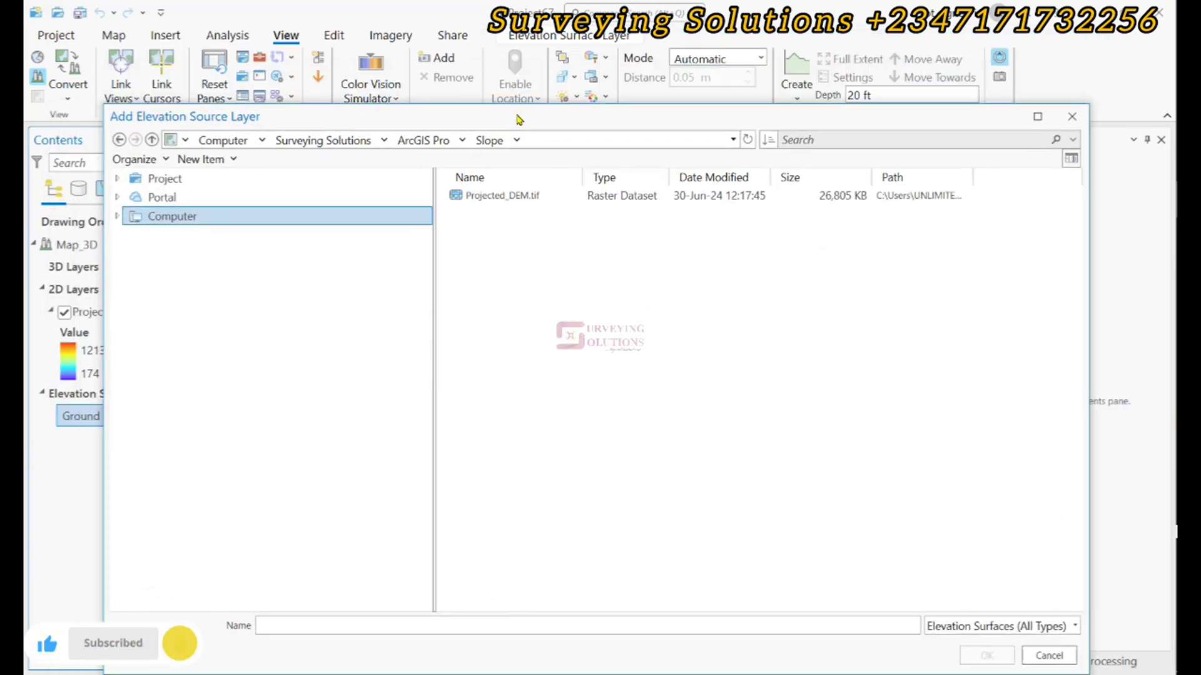
{"action": "left_click", "coordinate": [487, 195]}
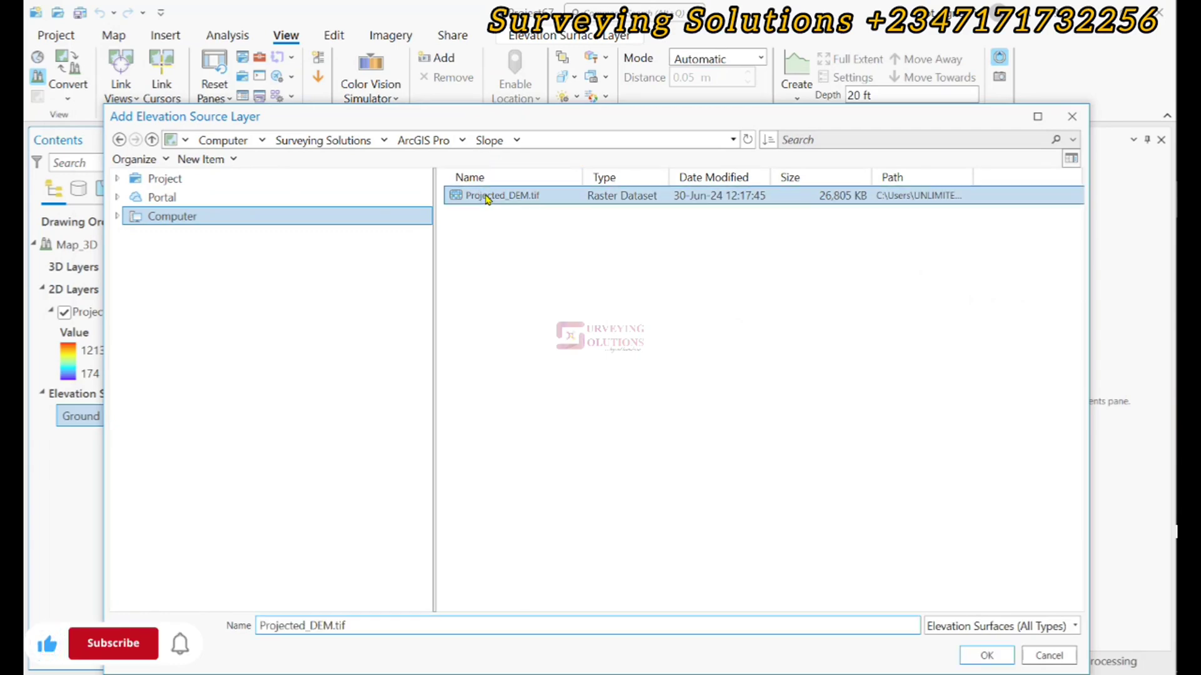
{"action": "left_click", "coordinate": [986, 656]}
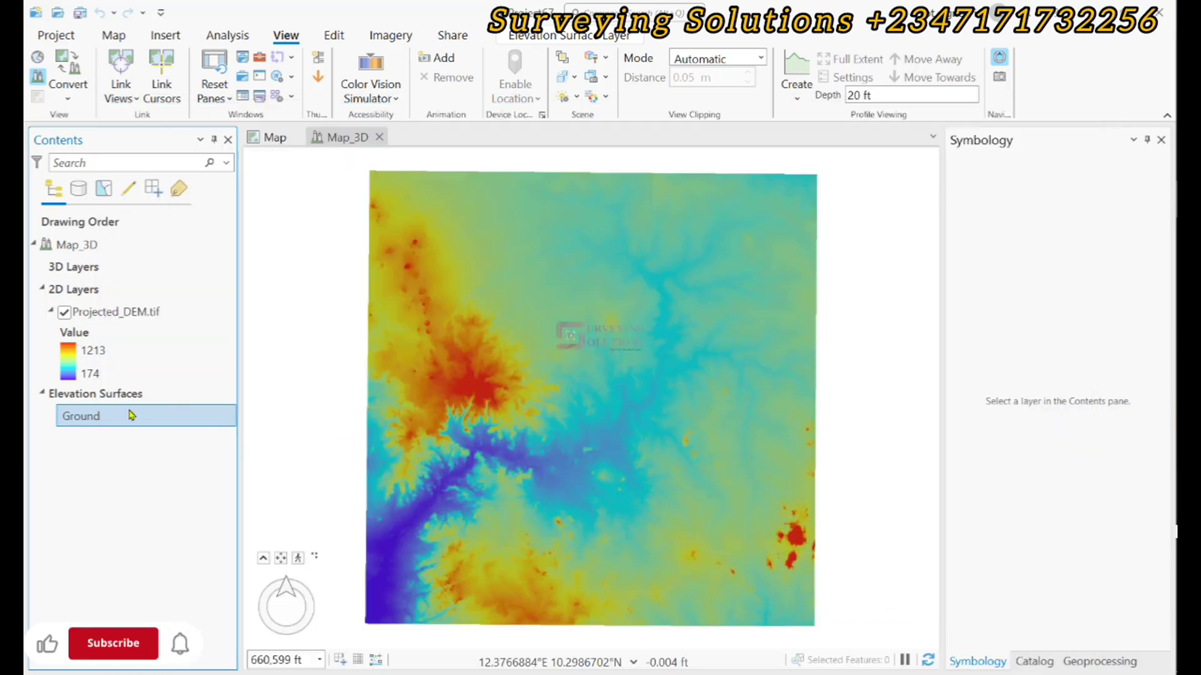
{"action": "left_click", "coordinate": [414, 444]}
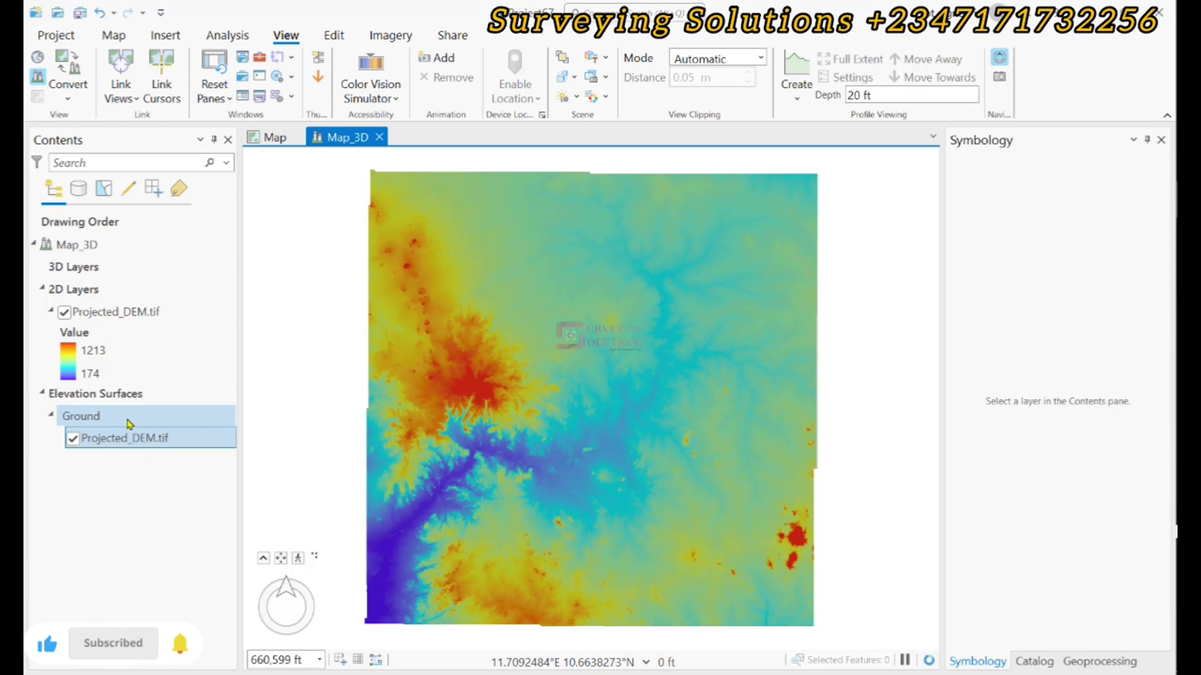
{"action": "left_click", "coordinate": [128, 424]}
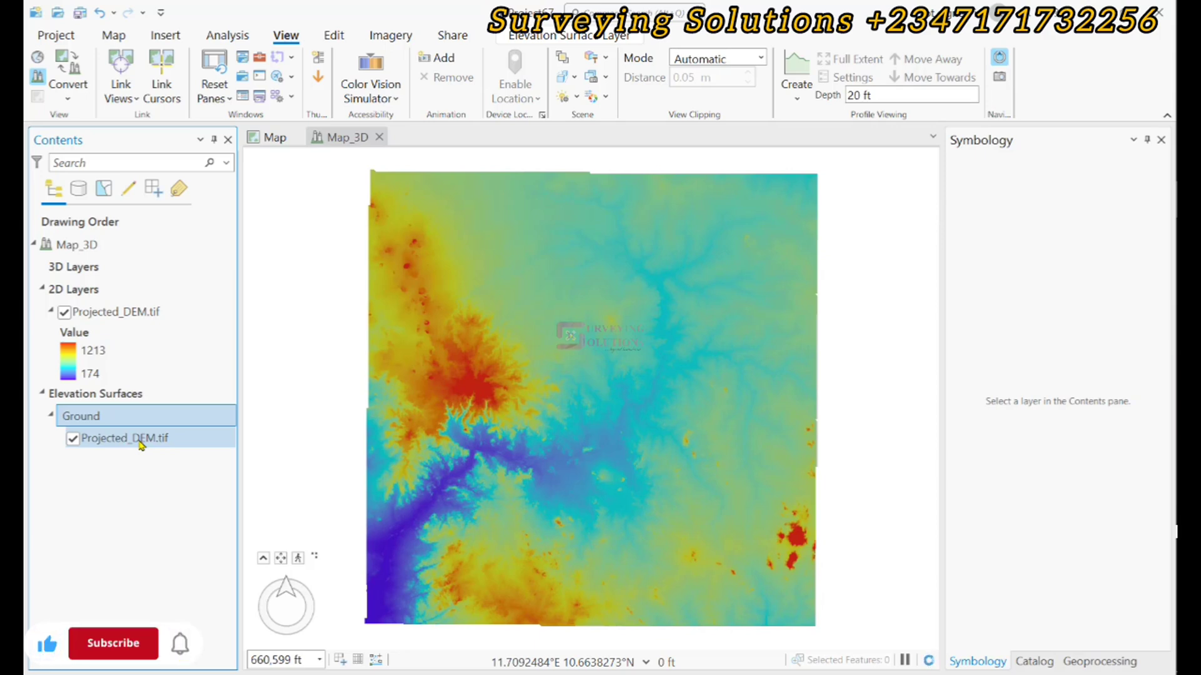
Step: Start the exploratory 3D Elevation Profile tool and review its global color properties before returning to the creation options
{"action": "left_click", "coordinate": [223, 38]}
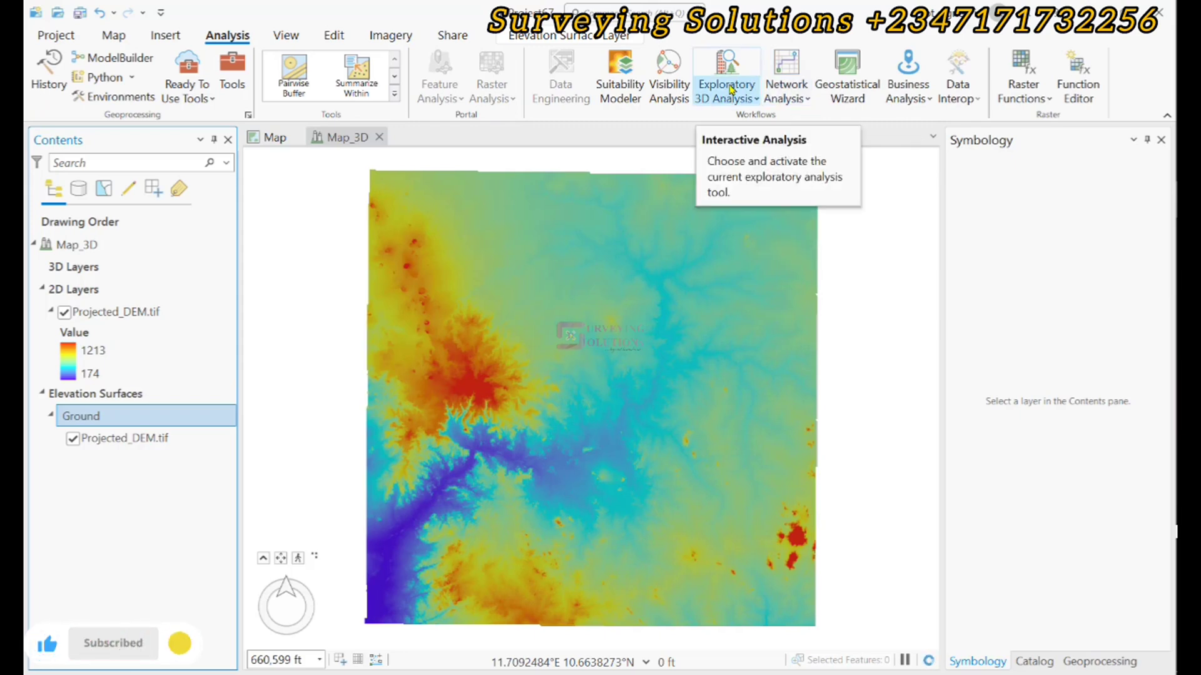
{"action": "left_click", "coordinate": [730, 90]}
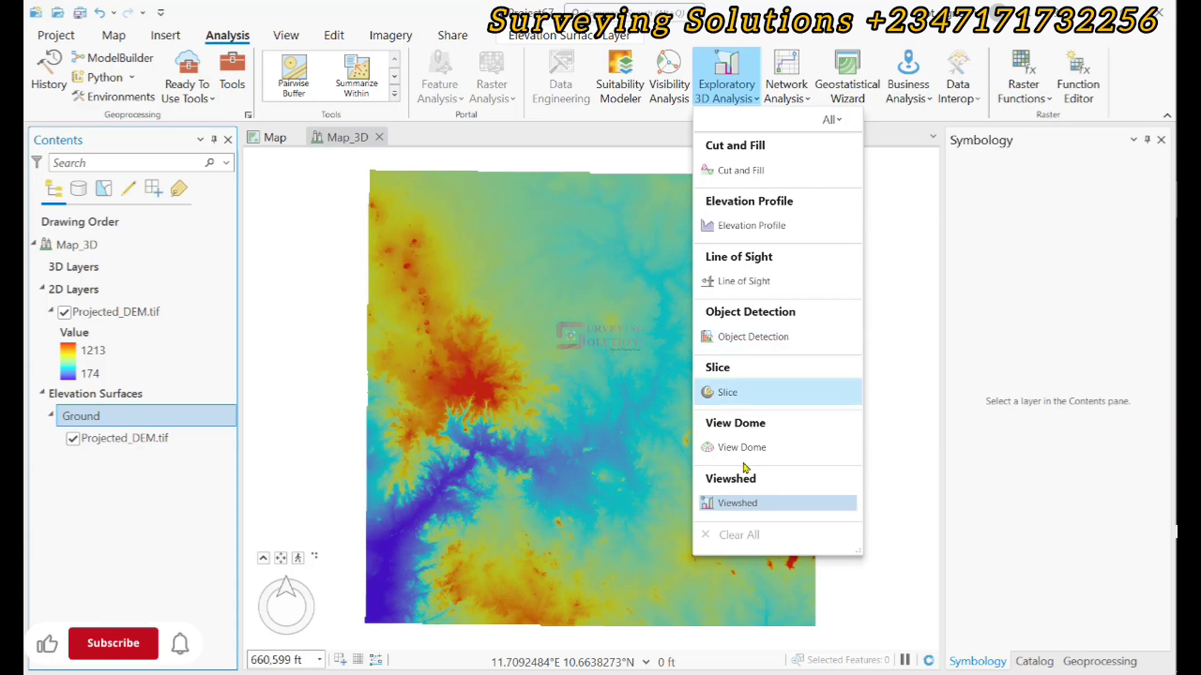
{"action": "left_click", "coordinate": [738, 225]}
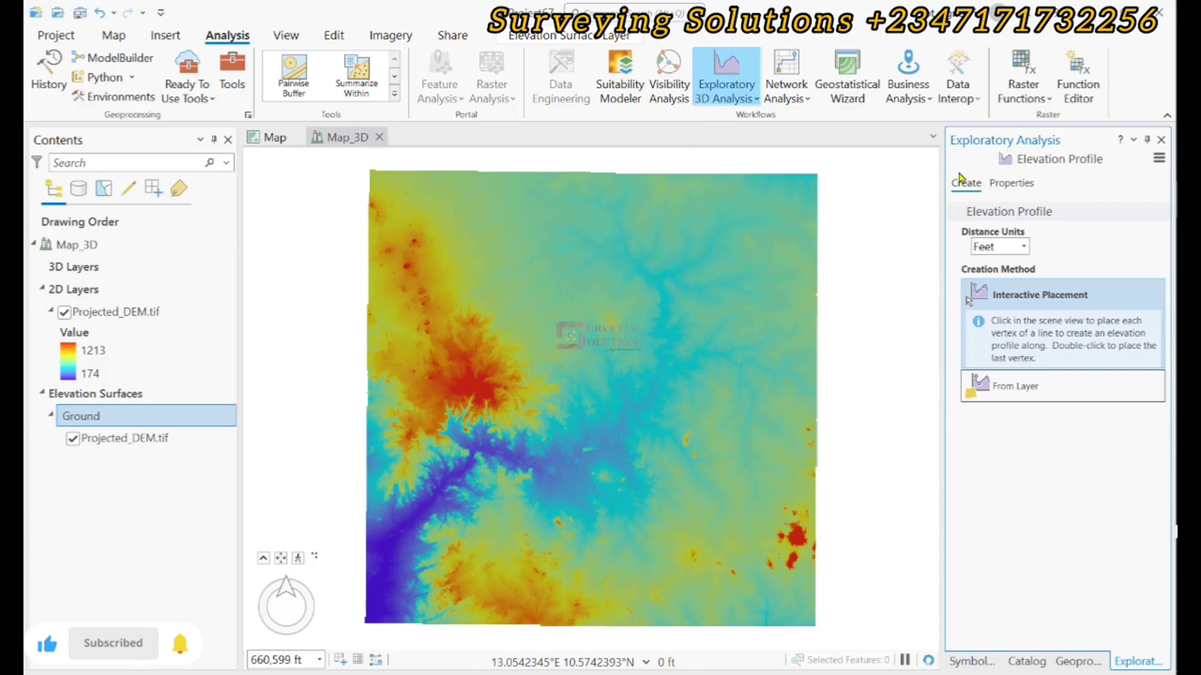
{"action": "left_click", "coordinate": [1016, 185]}
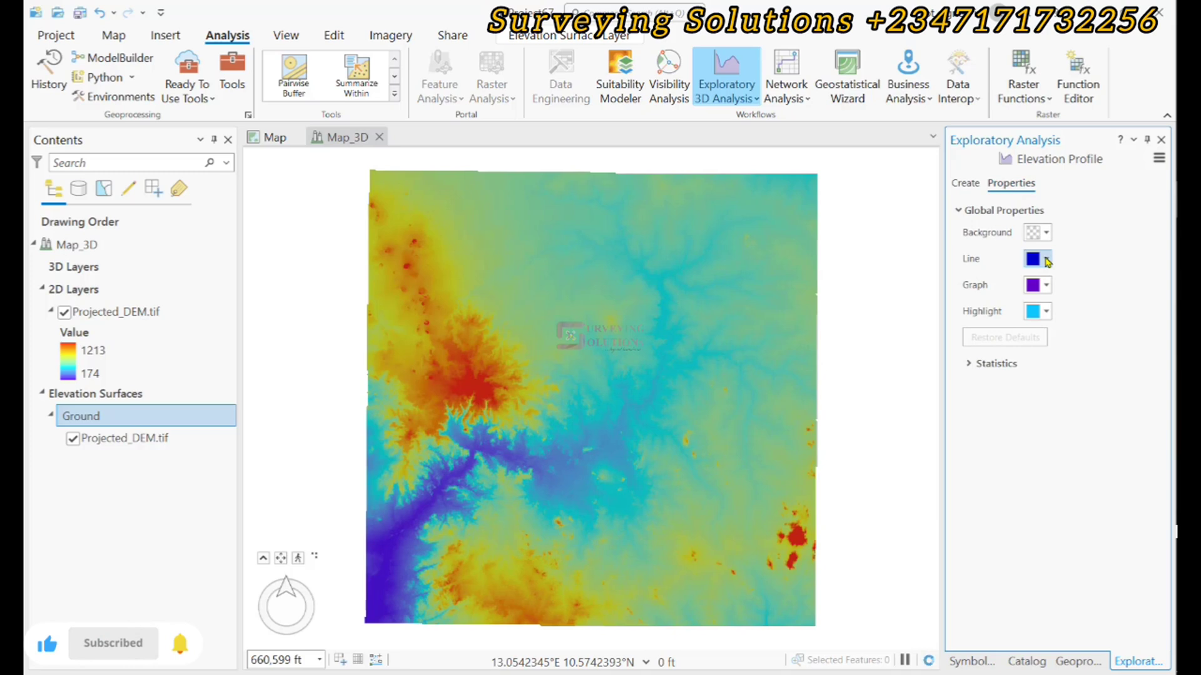
{"action": "left_click", "coordinate": [966, 183]}
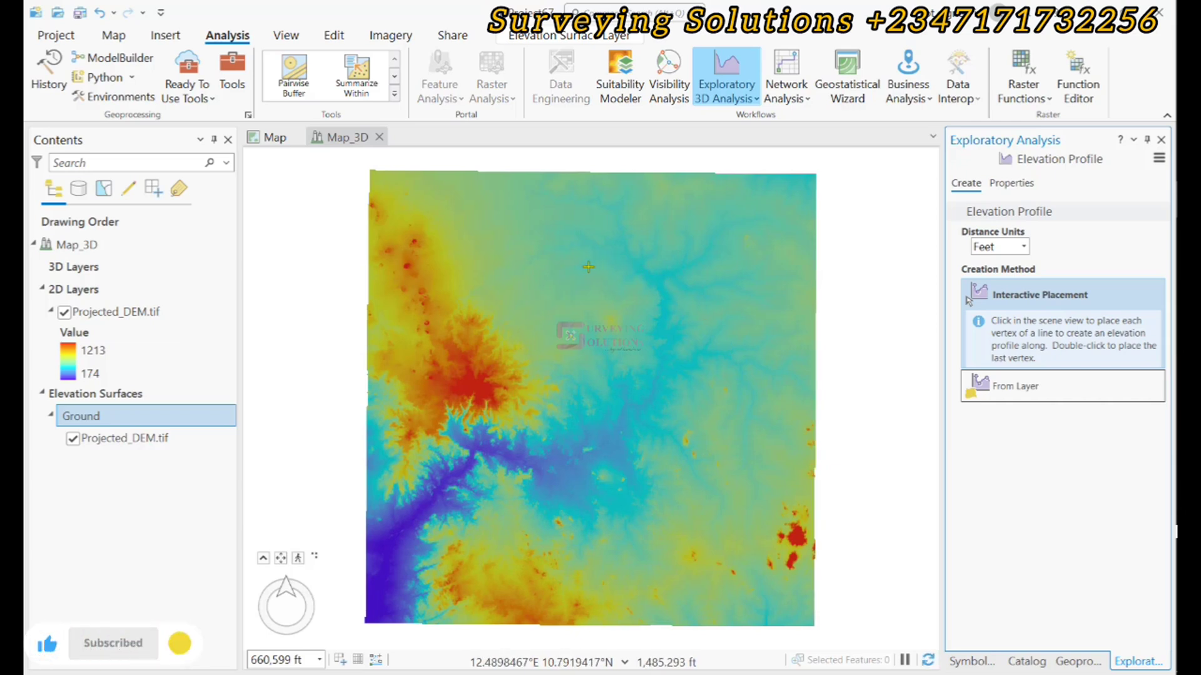
Step: Examine the source properties of the 2D Projected_DEM.tif layer for its vertical units, coordinate system and linear unit
{"action": "left_click", "coordinate": [91, 312]}
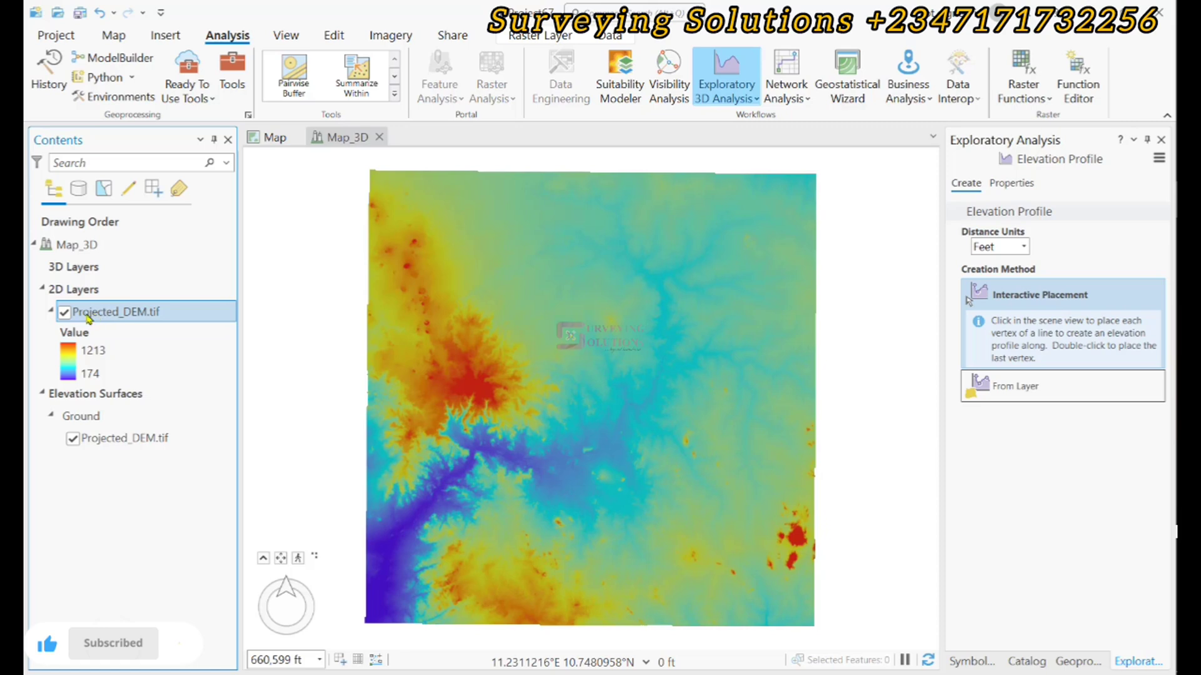
{"action": "right_click", "coordinate": [130, 316]}
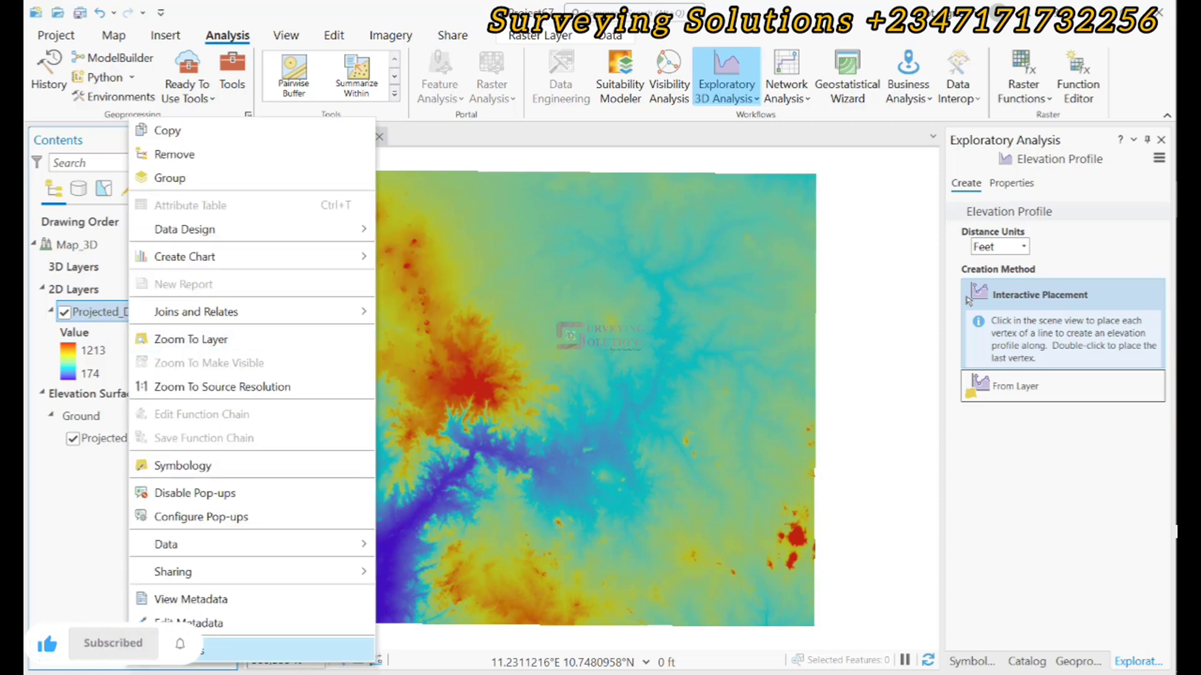
{"action": "left_click", "coordinate": [178, 650]}
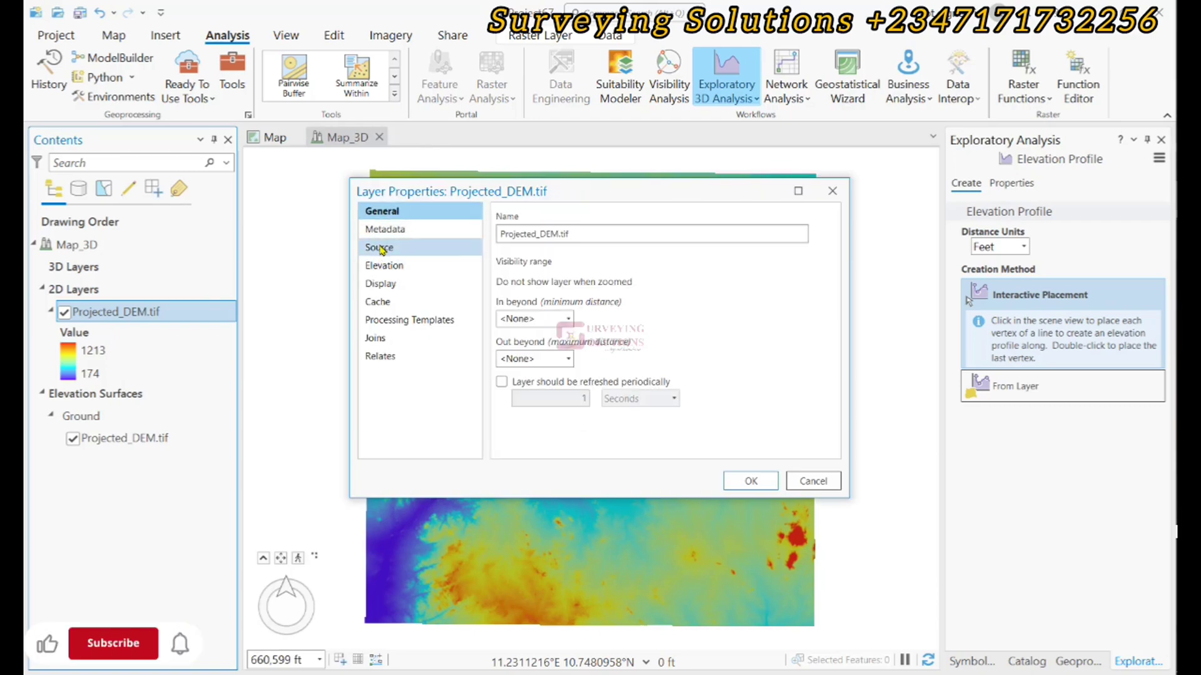
{"action": "left_click", "coordinate": [381, 248]}
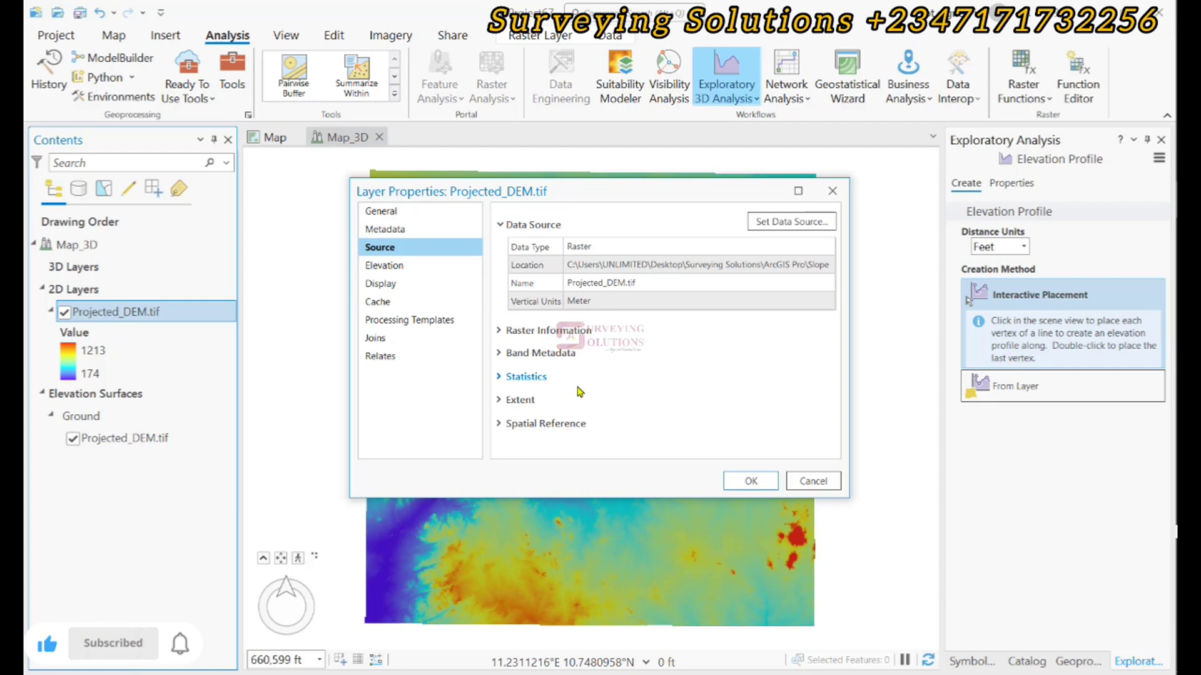
{"action": "left_click", "coordinate": [504, 425]}
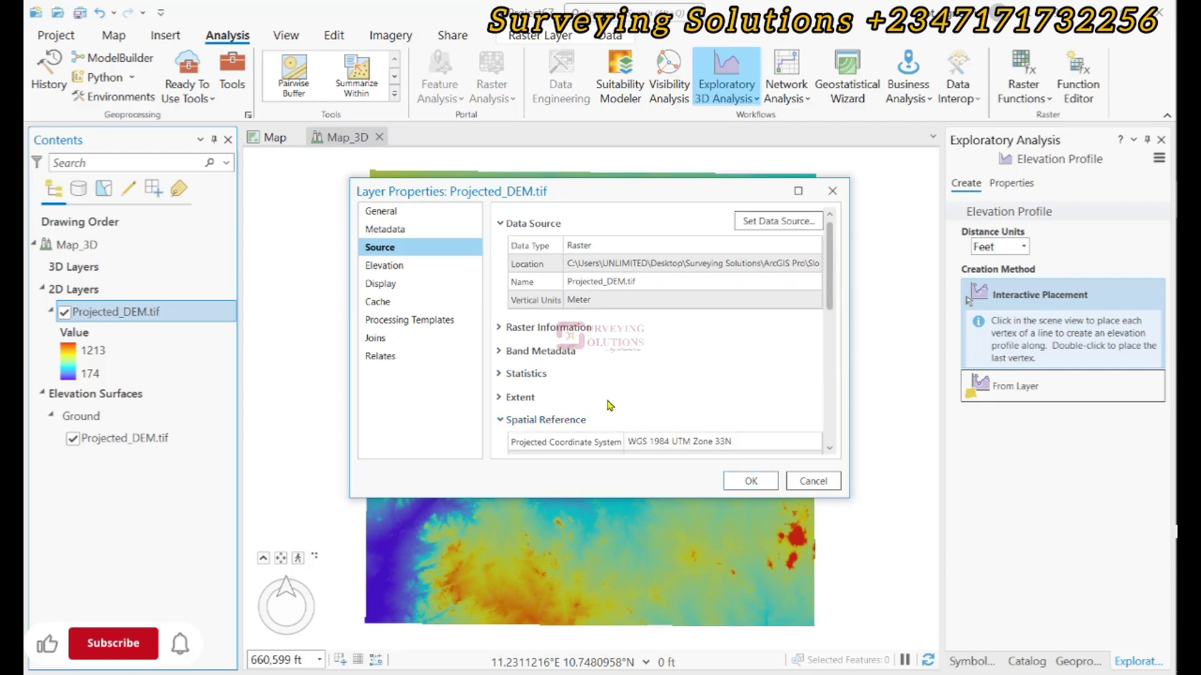
{"action": "scroll", "coordinate": [620, 403], "scroll_direction": "down", "scroll_amount": 3}
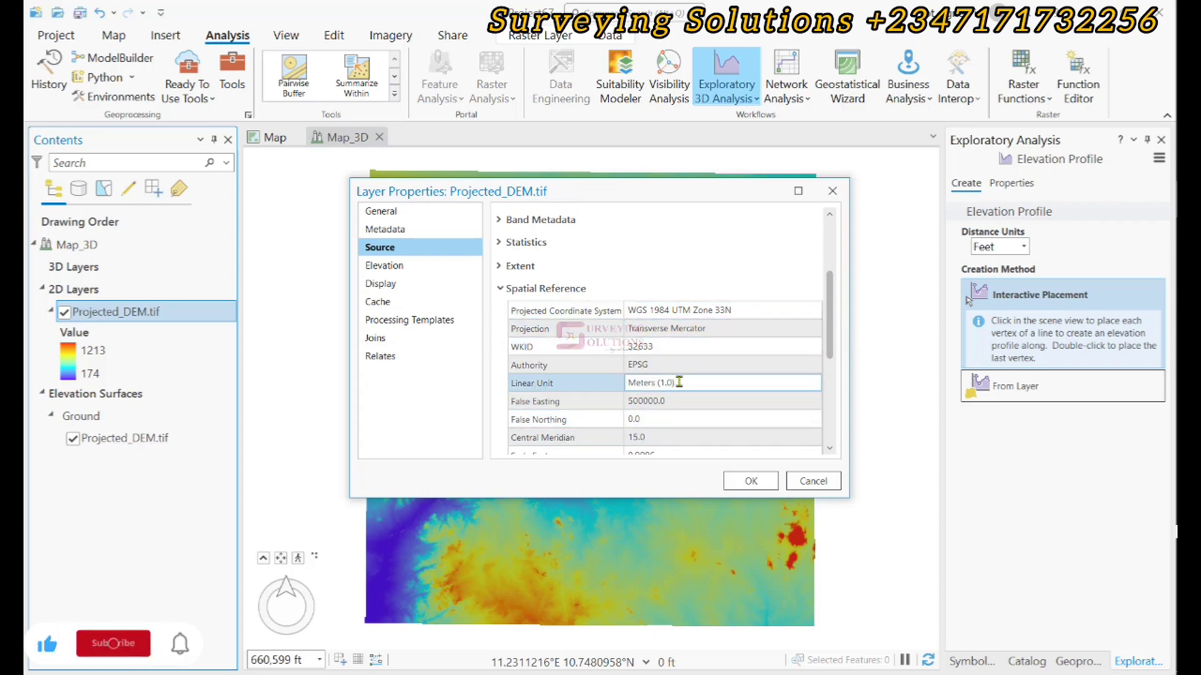
{"action": "scroll", "coordinate": [679, 383], "scroll_direction": "down", "scroll_amount": 6}
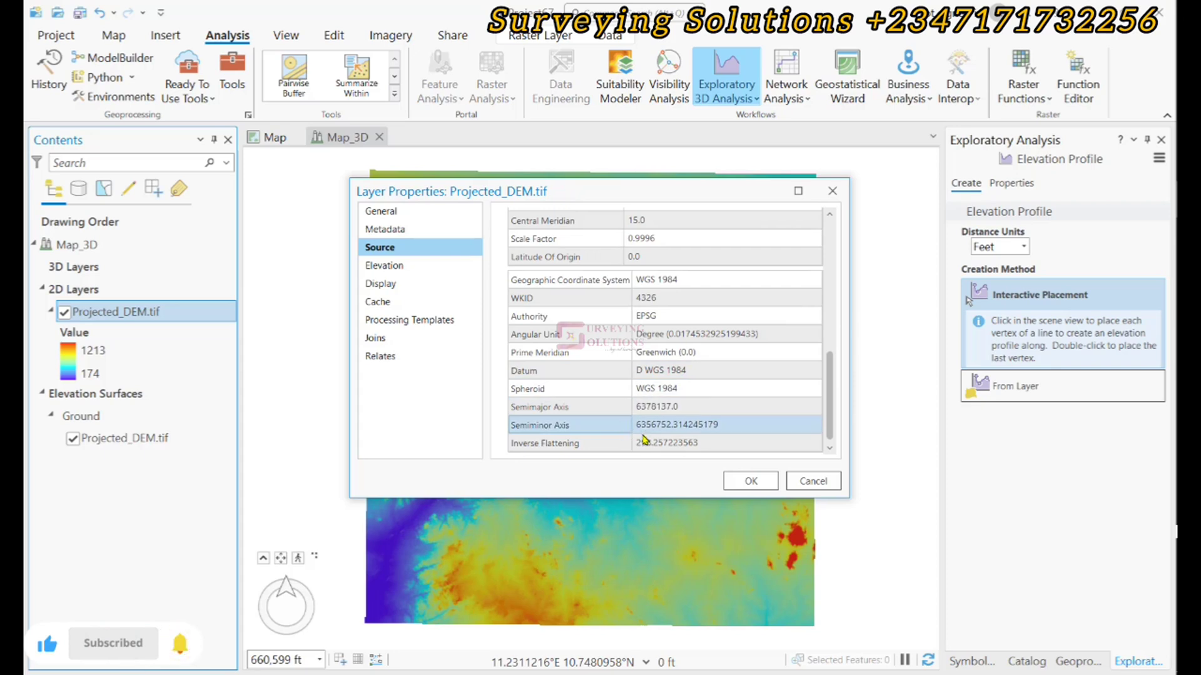
{"action": "left_click", "coordinate": [652, 441]}
{"action": "scroll", "coordinate": [652, 438], "scroll_direction": "up", "scroll_amount": 6}
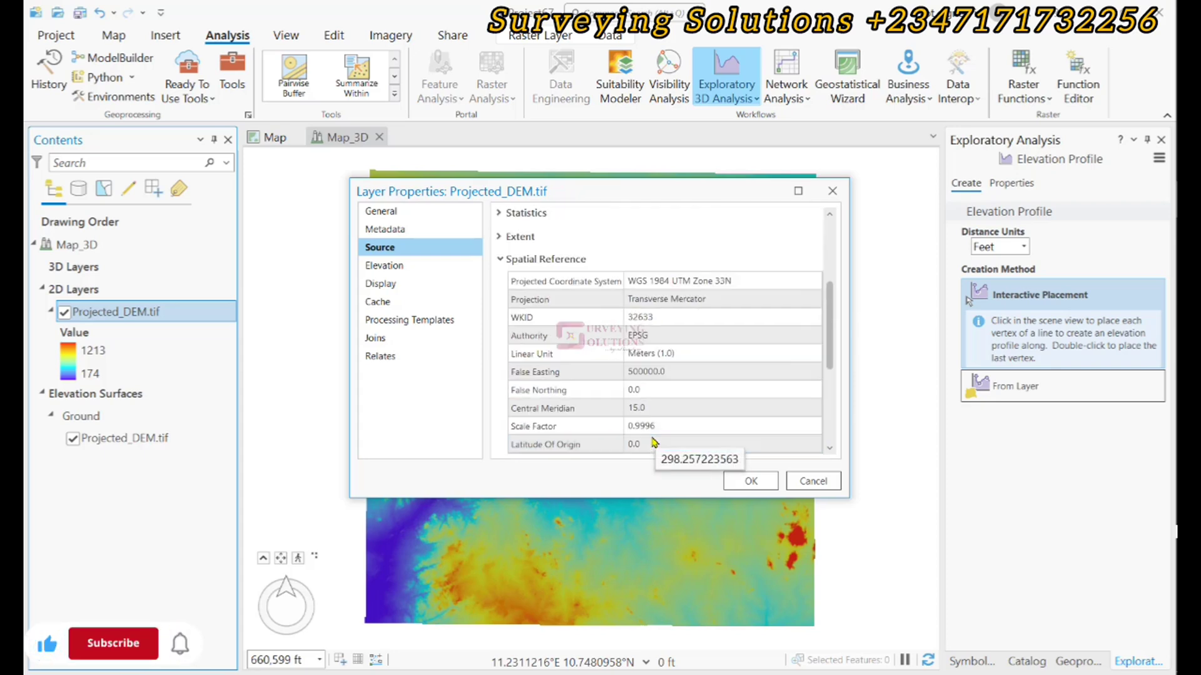
{"action": "scroll", "coordinate": [652, 441], "scroll_direction": "up", "scroll_amount": 2}
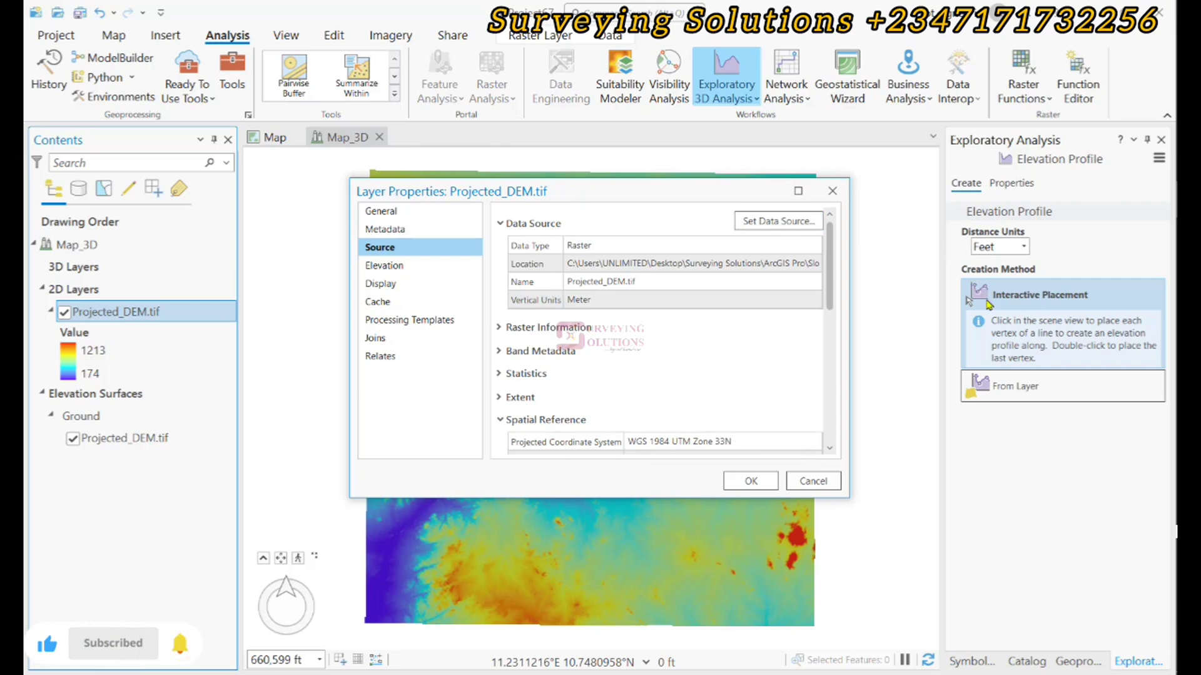
{"action": "left_click", "coordinate": [834, 192]}
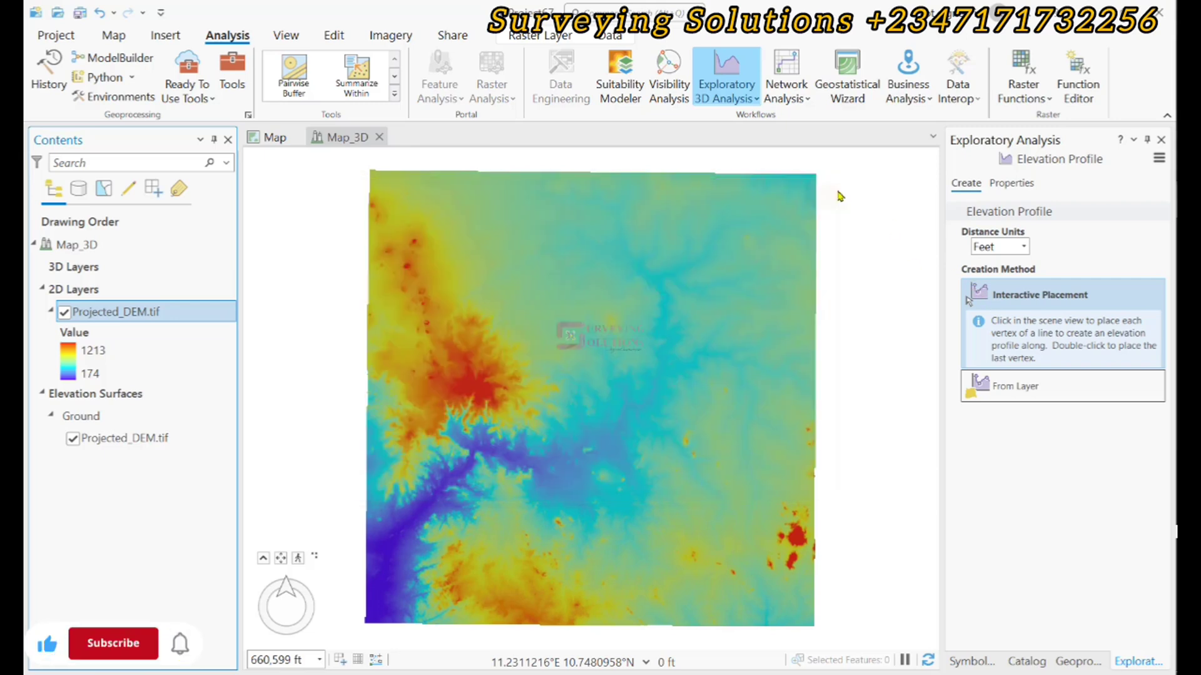
Step: Set the elevation profile's distance units to Meters
{"action": "left_click", "coordinate": [1020, 245]}
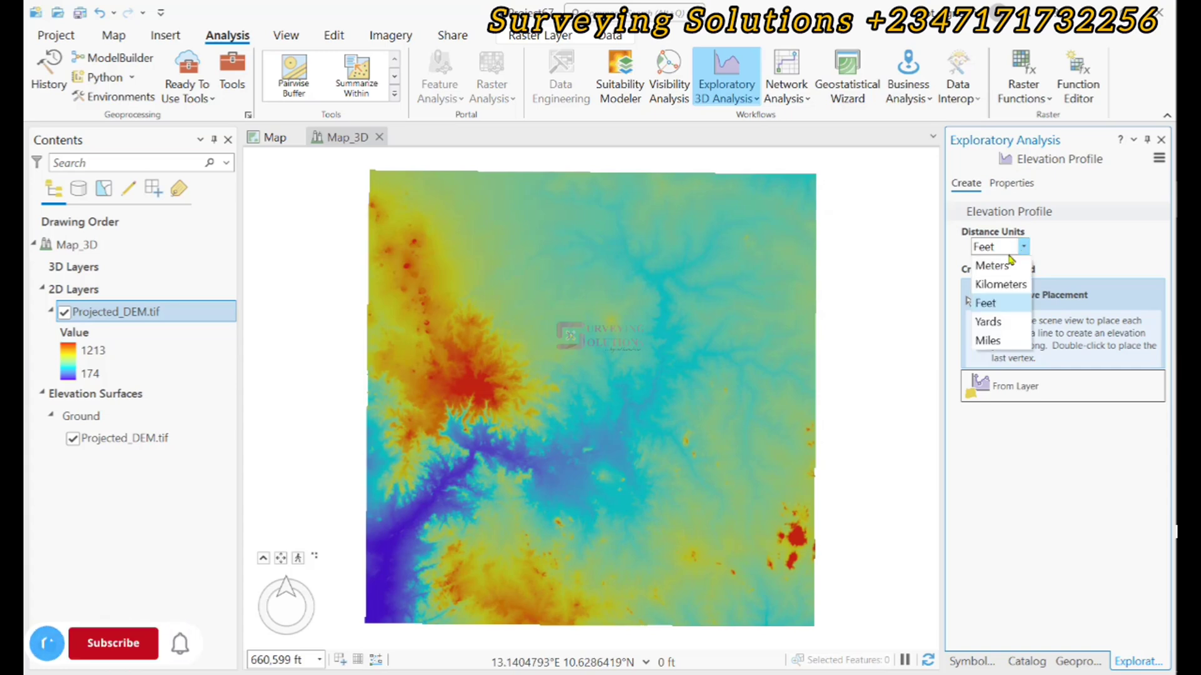
{"action": "left_click", "coordinate": [991, 266]}
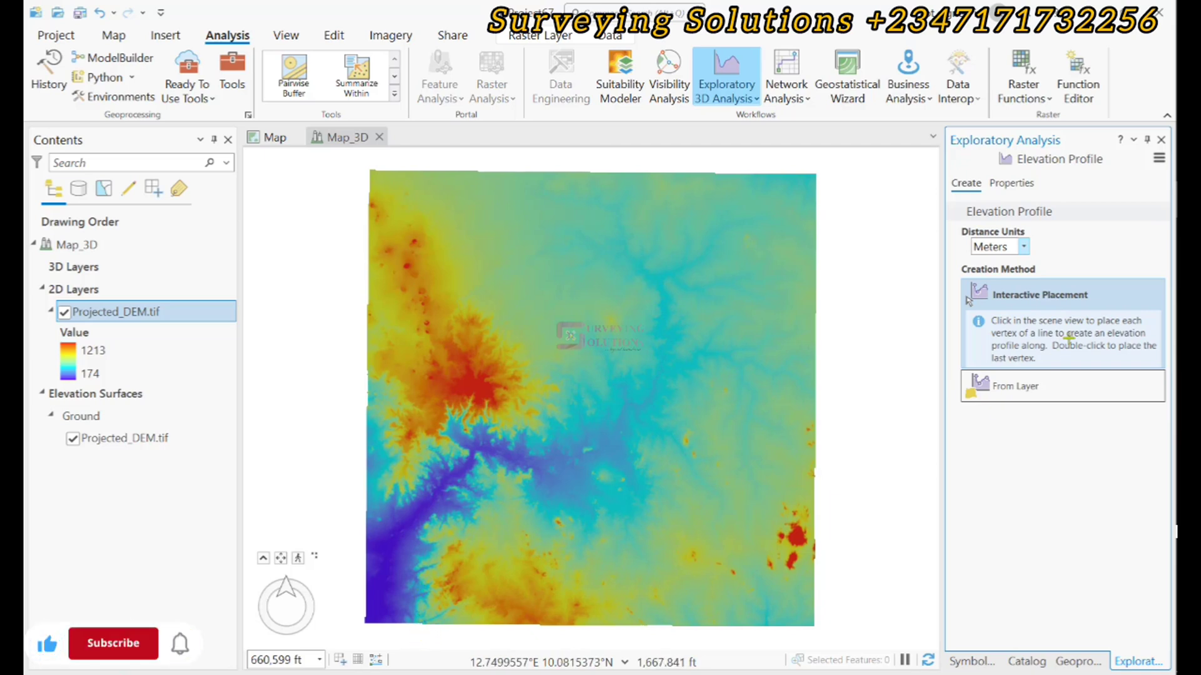
Step: Interactively place an elevation profile line about 67.8 km long from the low southwestern area to the DEM's center, and enlarge the graph
{"action": "left_click", "coordinate": [997, 391]}
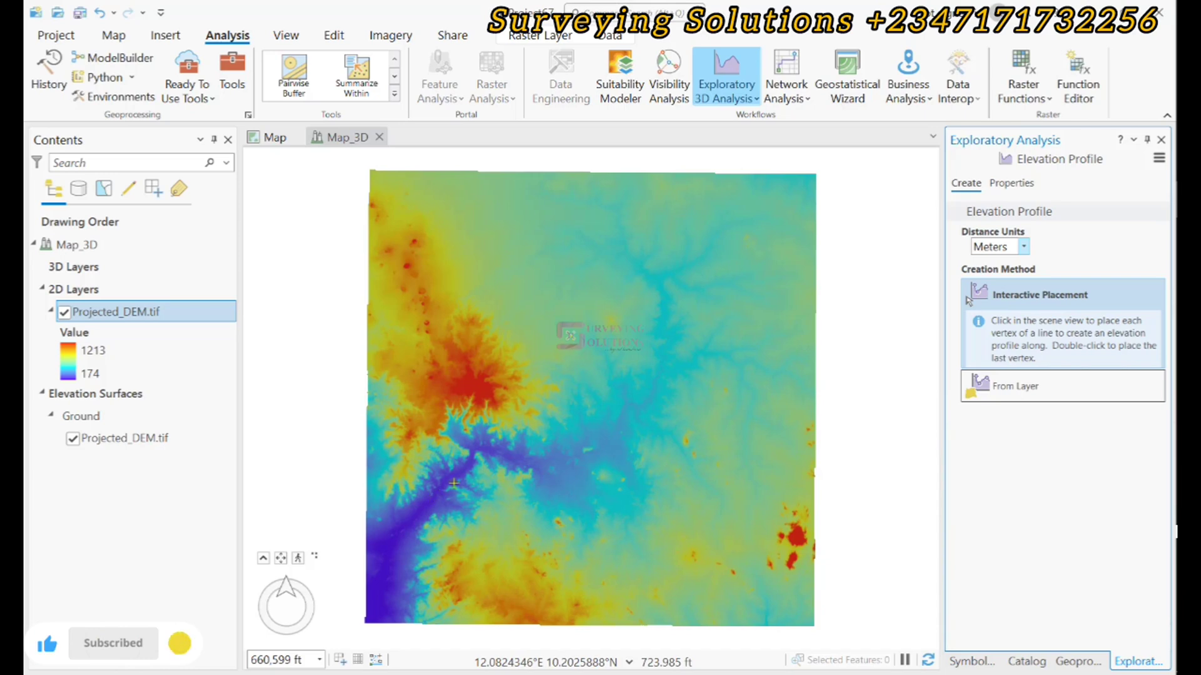
{"action": "left_click", "coordinate": [405, 523]}
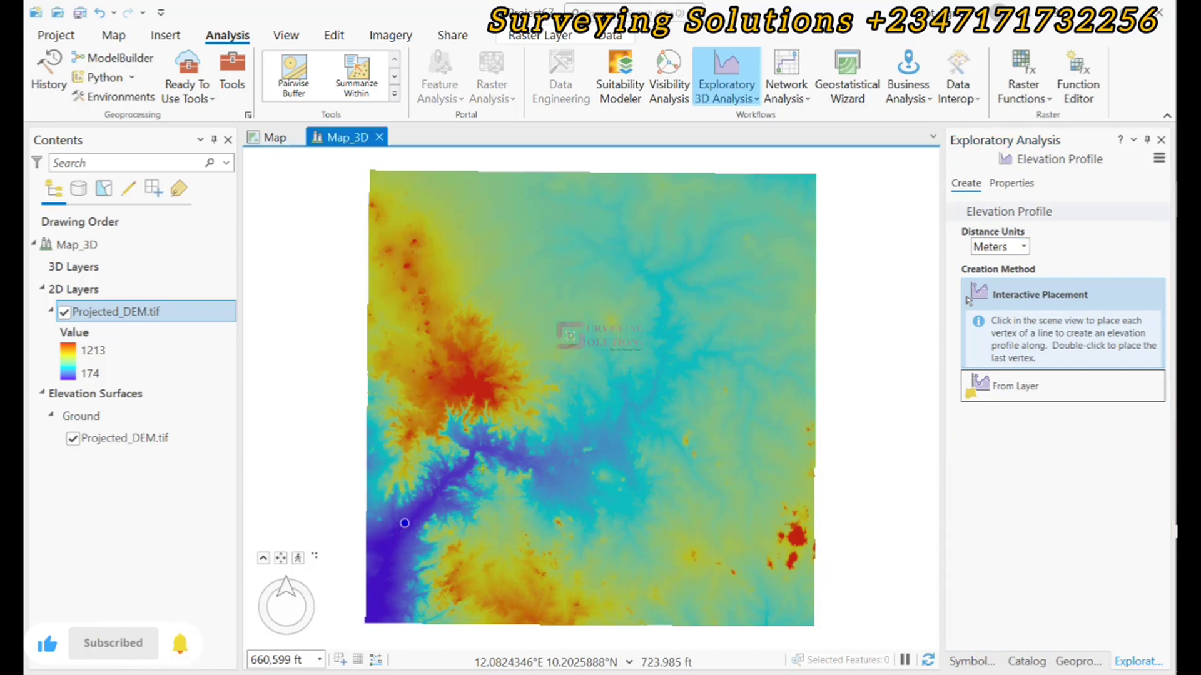
{"action": "double_click", "coordinate": [630, 364]}
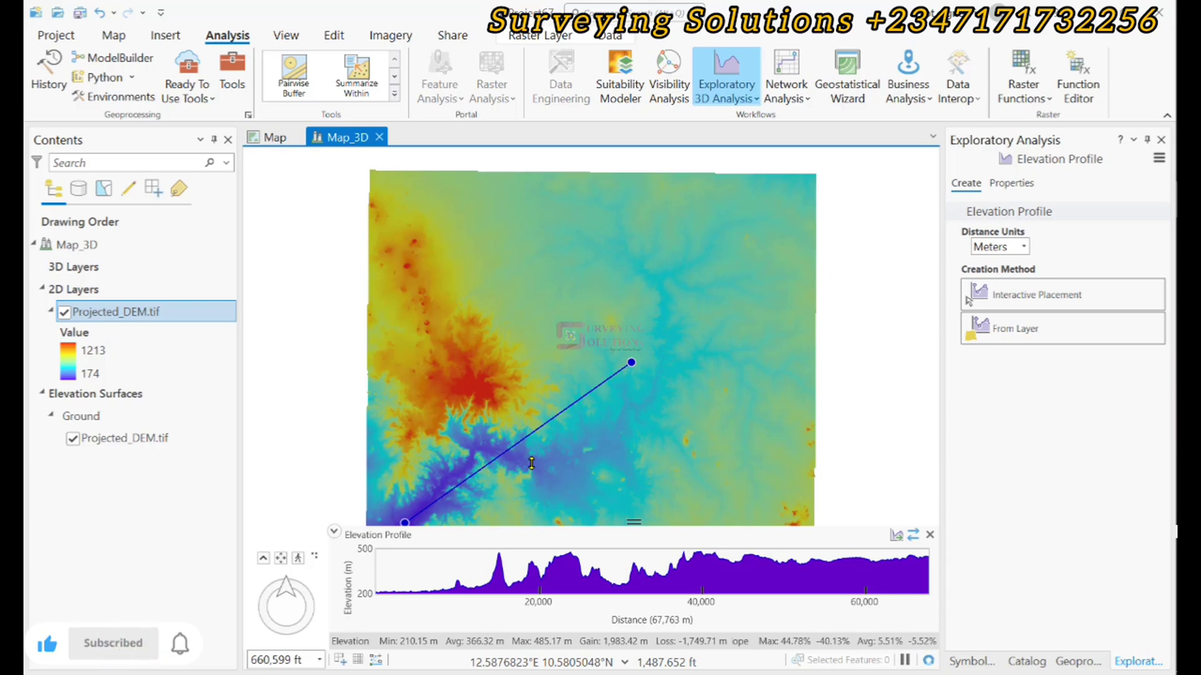
{"action": "left_click_drag", "start_coordinate": [532, 463], "coordinate": [532, 463]}
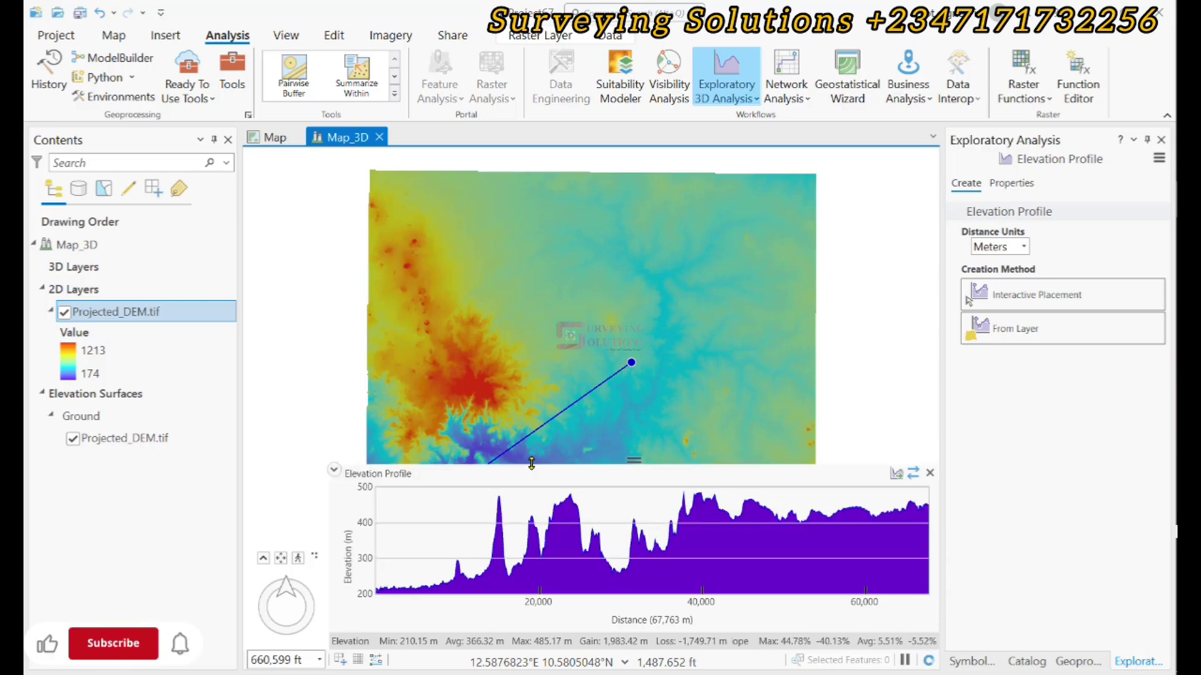
{"action": "scroll", "coordinate": [605, 320], "scroll_direction": "down", "scroll_amount": 1}
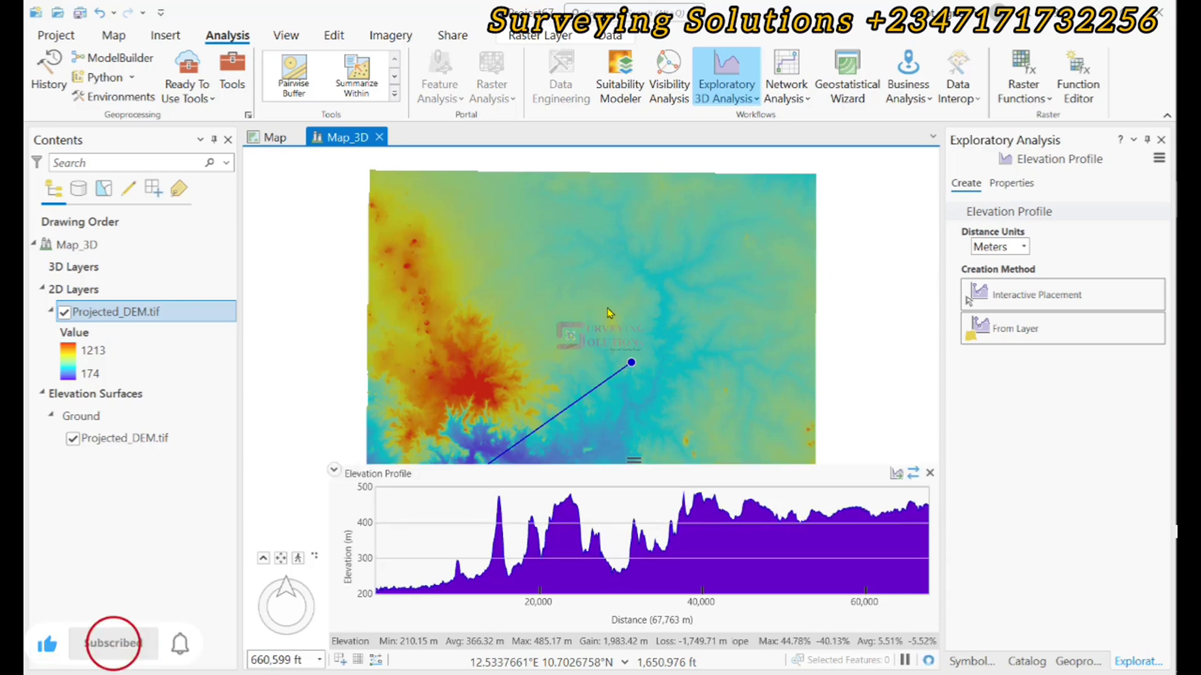
Step: Interactively place a new elevation profile line about 50.6 km long from the northwestern high ground to the low southwestern area
{"action": "left_click", "coordinate": [124, 311]}
{"action": "right_click", "coordinate": [125, 312]}
{"action": "left_click", "coordinate": [182, 338]}
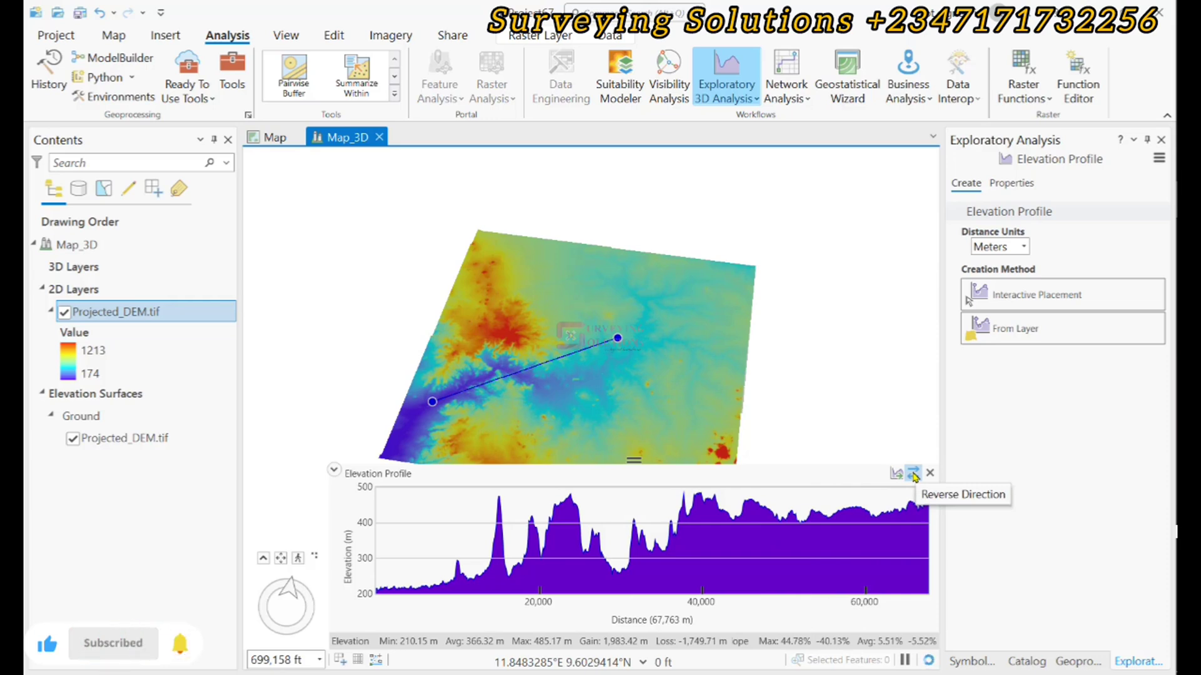
{"action": "left_click", "coordinate": [1045, 294]}
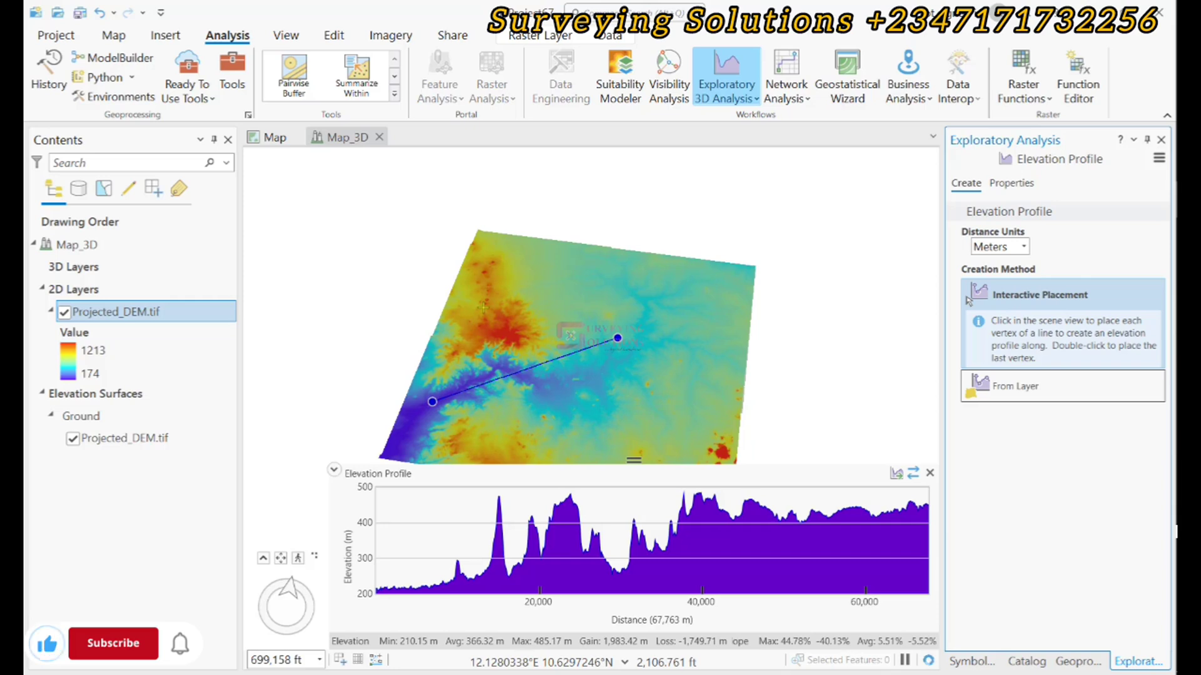
{"action": "left_click", "coordinate": [497, 341]}
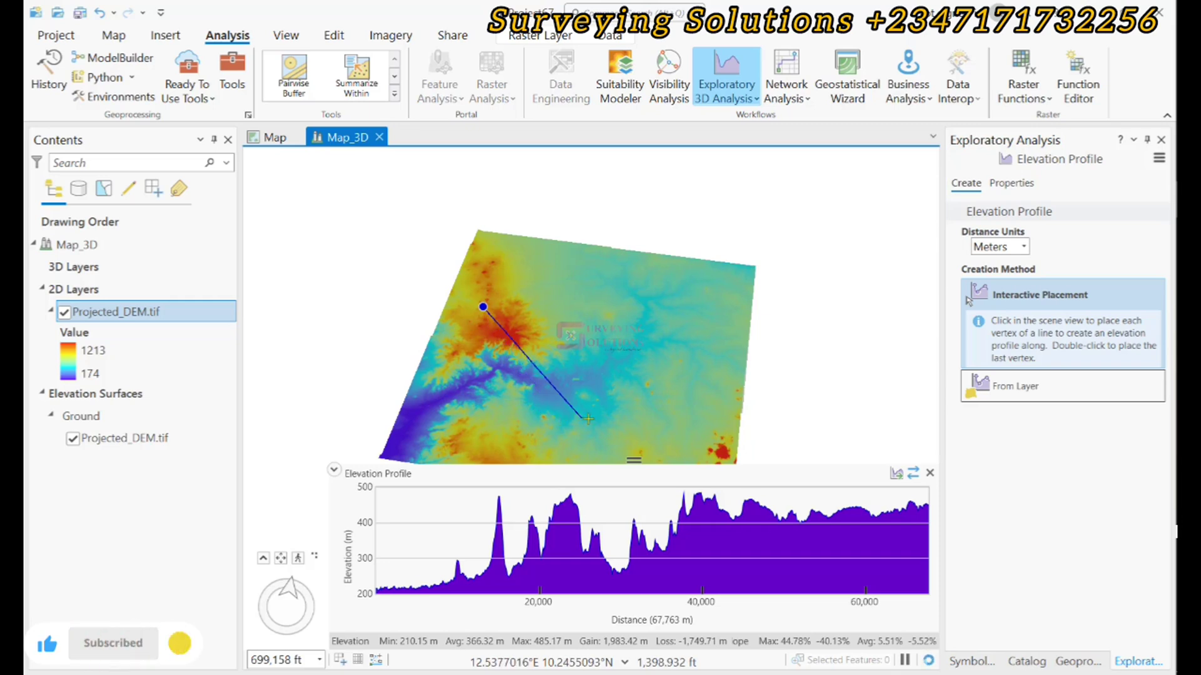
{"action": "double_click", "coordinate": [423, 414]}
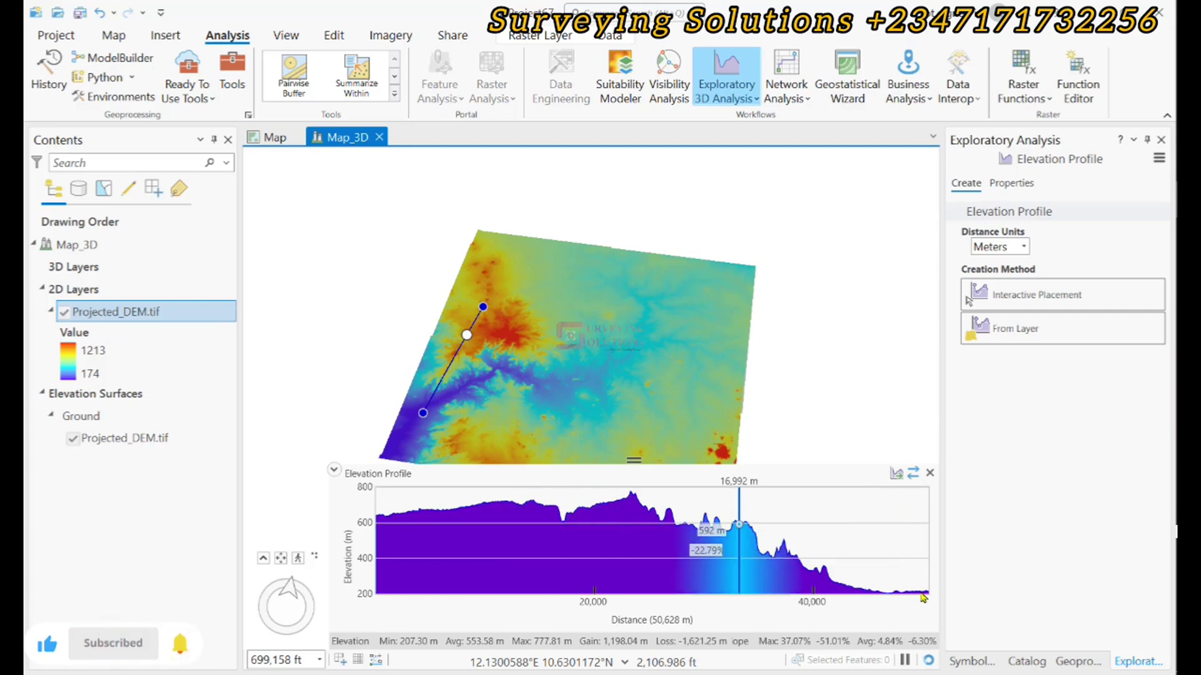
Step: Examine the elevation profile's line and graph color choices and its statistics options, leaving them unchanged, and return to the creation options
{"action": "left_click", "coordinate": [1010, 185]}
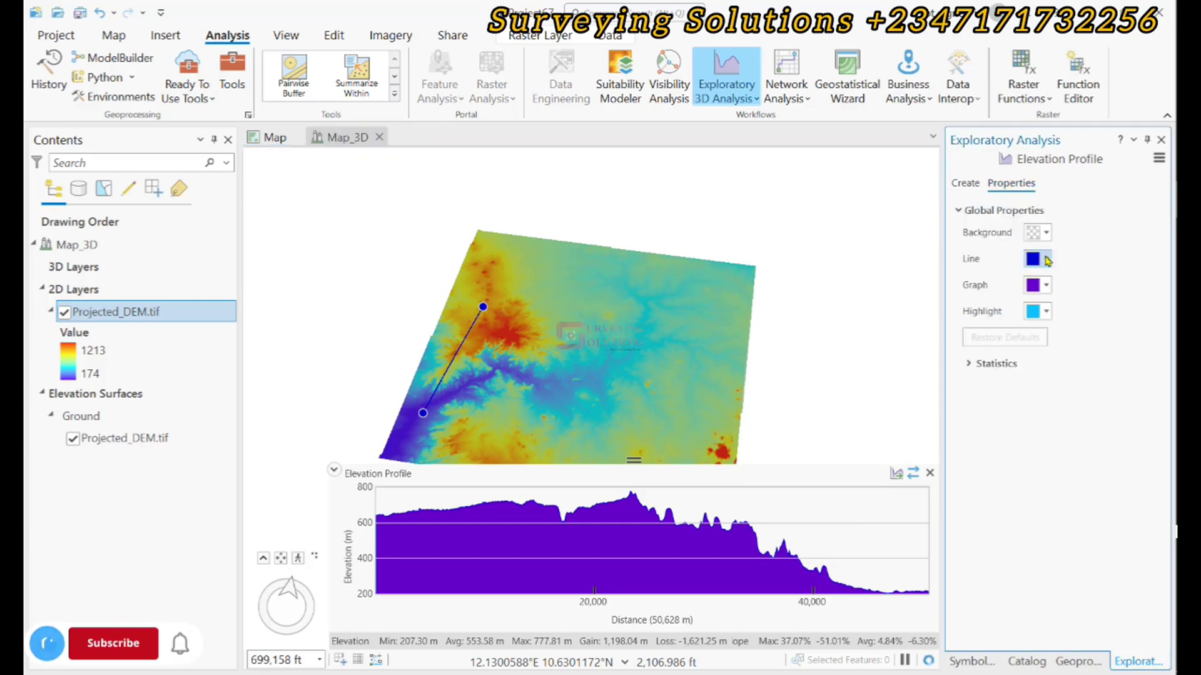
{"action": "left_click", "coordinate": [1047, 261]}
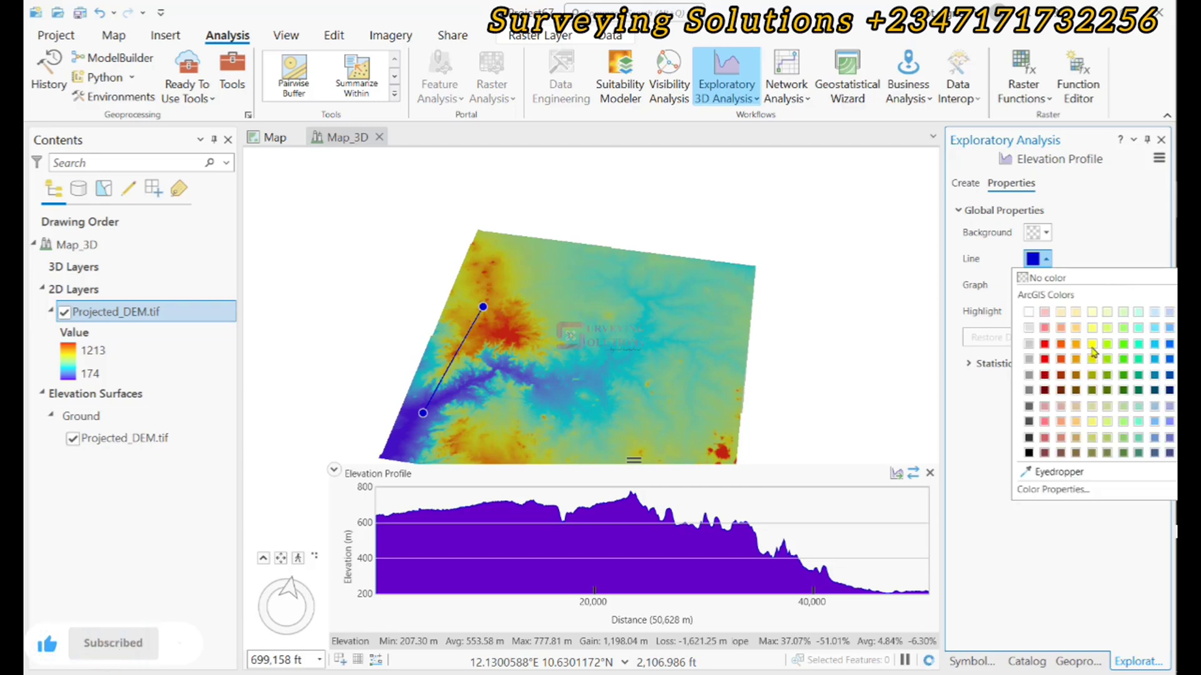
{"action": "left_click", "coordinate": [1099, 254]}
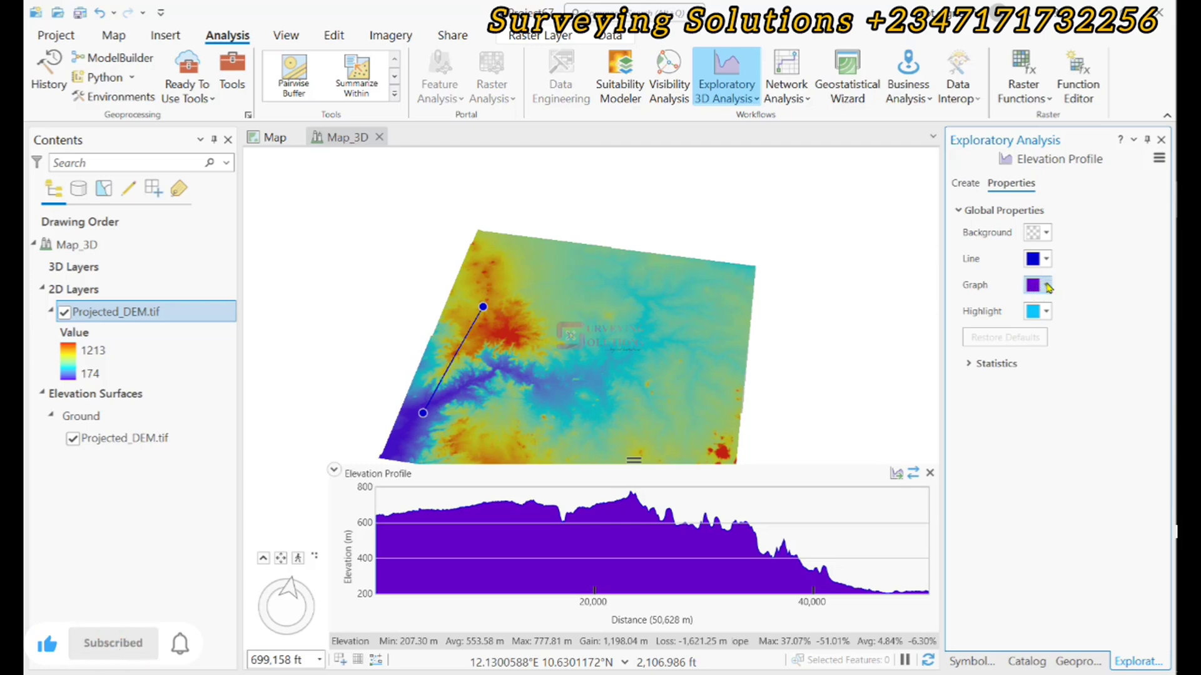
{"action": "left_click", "coordinate": [1046, 286]}
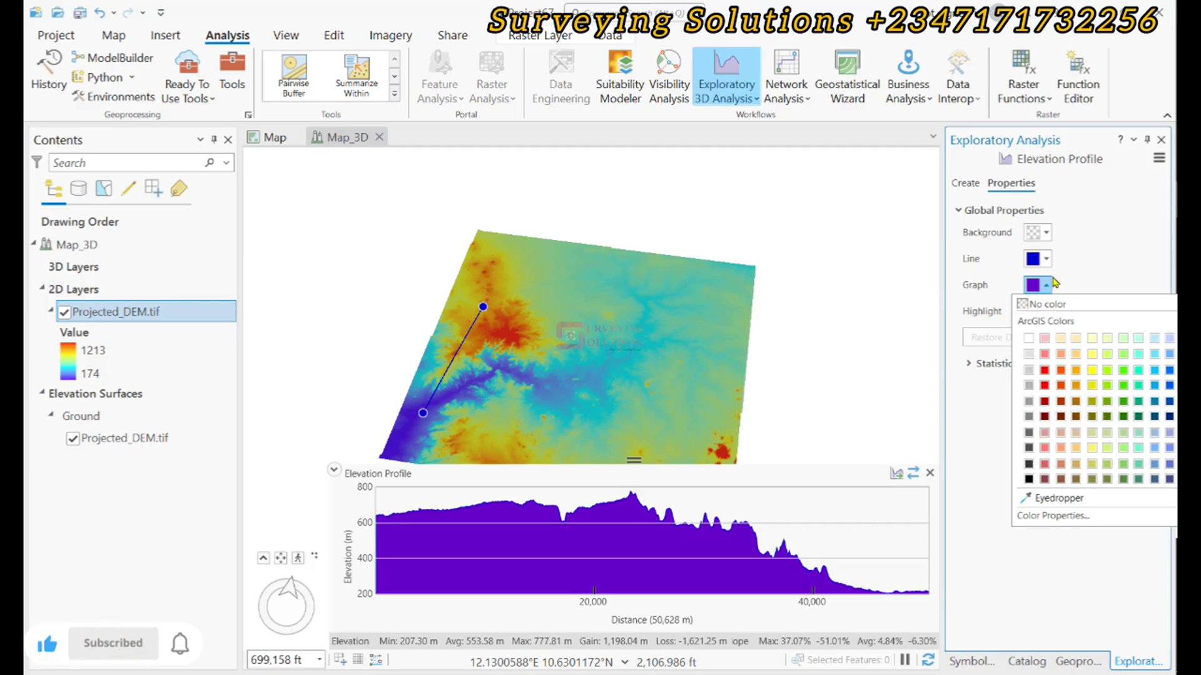
{"action": "left_click", "coordinate": [1075, 243]}
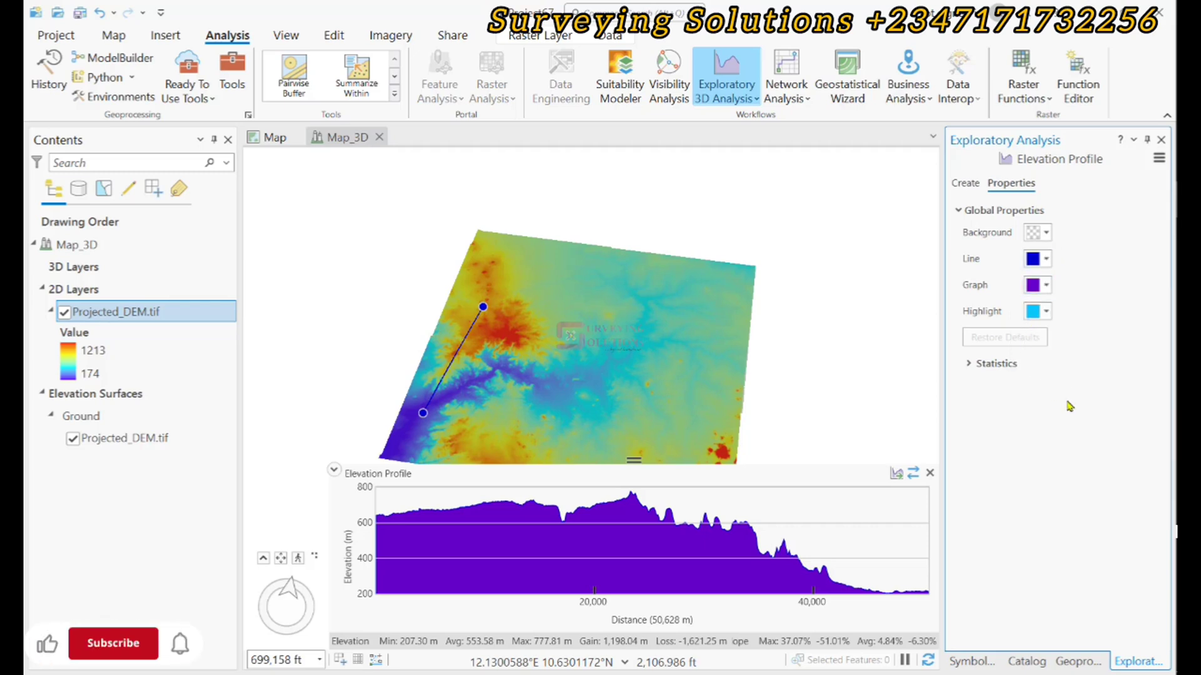
{"action": "left_click", "coordinate": [968, 364]}
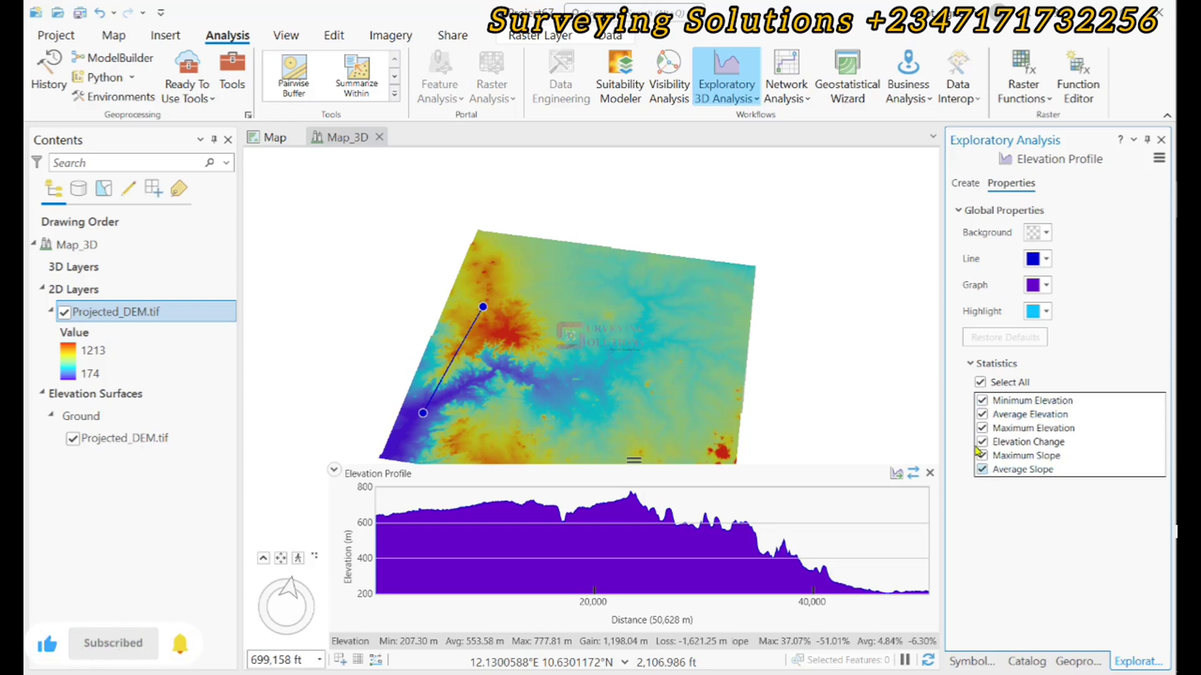
{"action": "left_click", "coordinate": [971, 363]}
{"action": "left_click", "coordinate": [965, 183]}
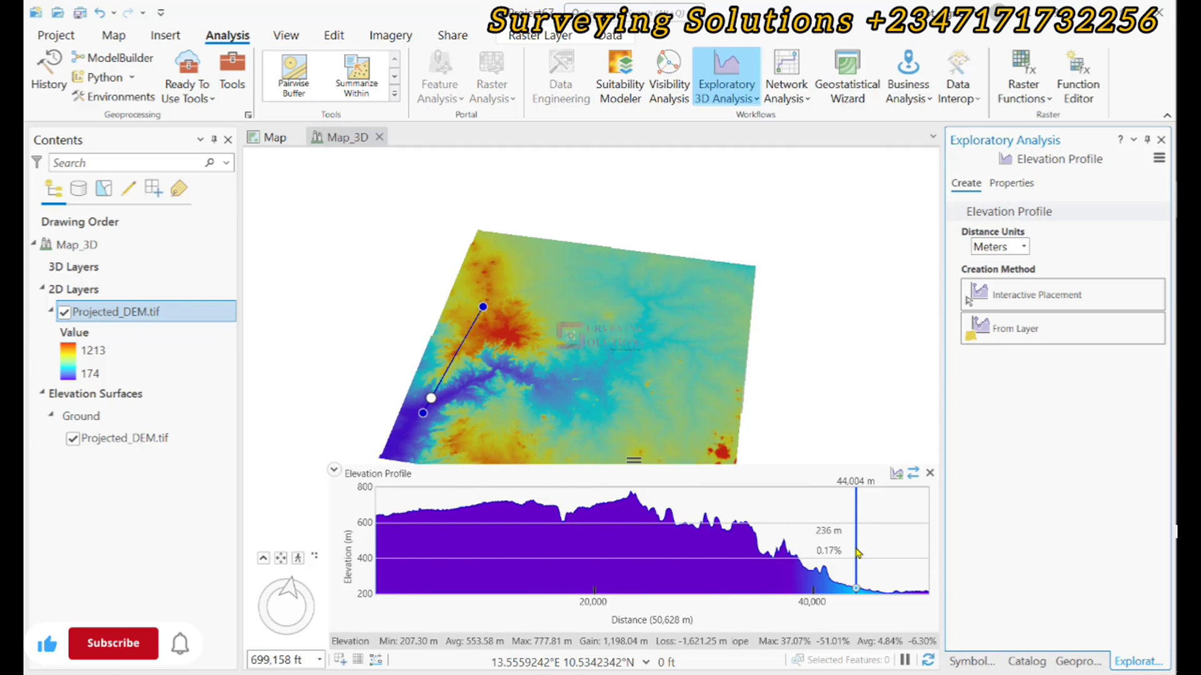
Step: Export the elevation profile graph as the image ElevationProfile.png in the PROFILE folder
{"action": "left_click", "coordinate": [895, 475]}
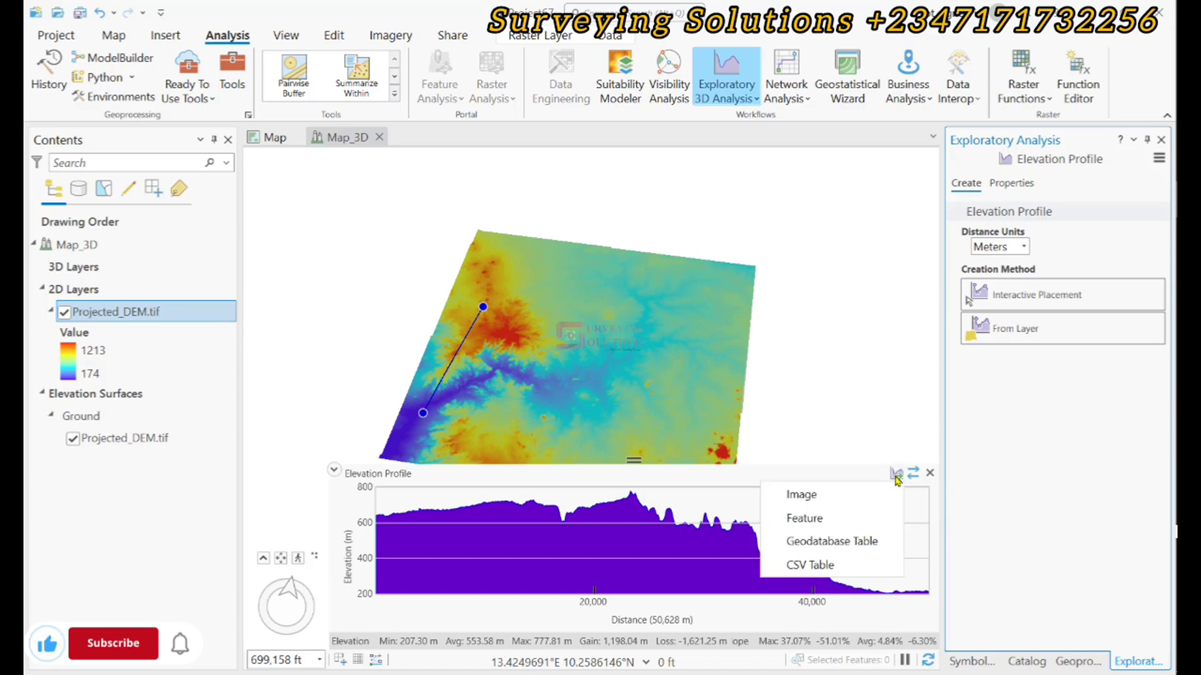
{"action": "left_click", "coordinate": [807, 497]}
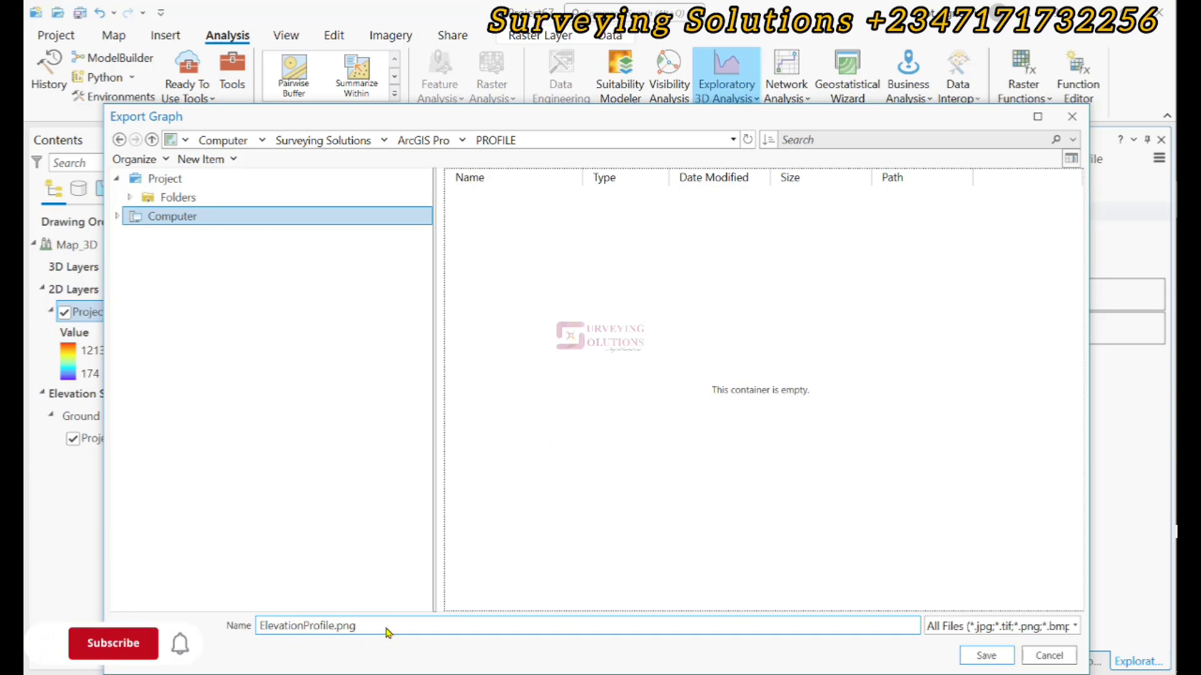
{"action": "left_click", "coordinate": [963, 628]}
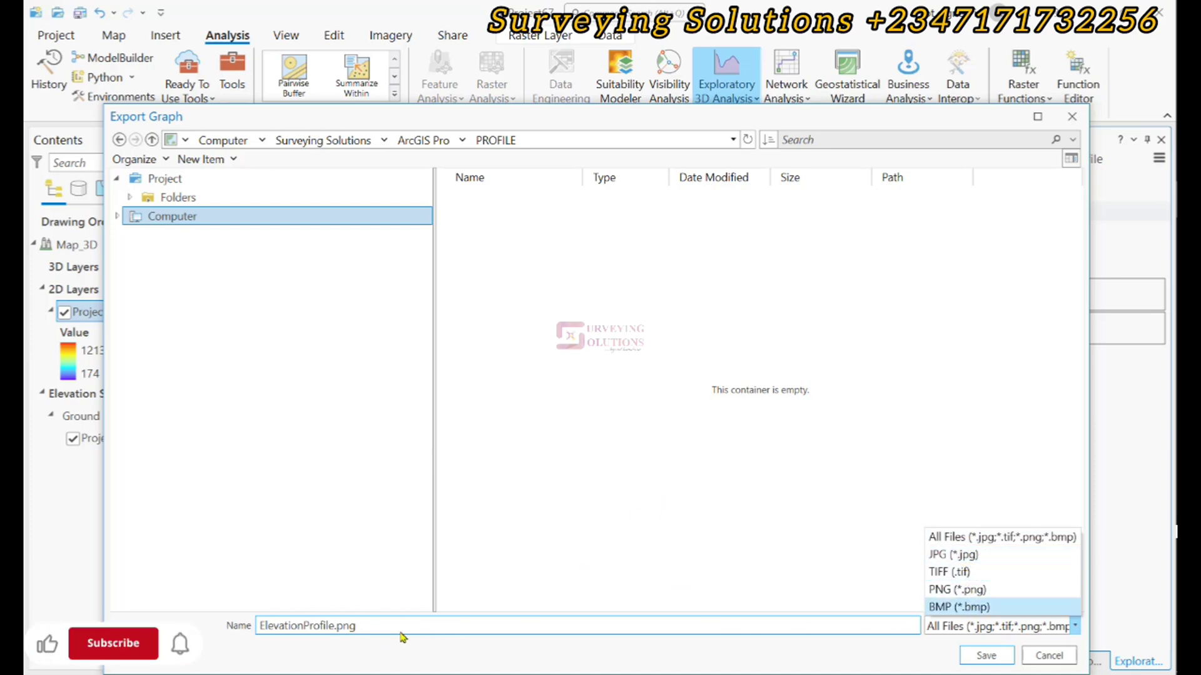
{"action": "left_click", "coordinate": [392, 632]}
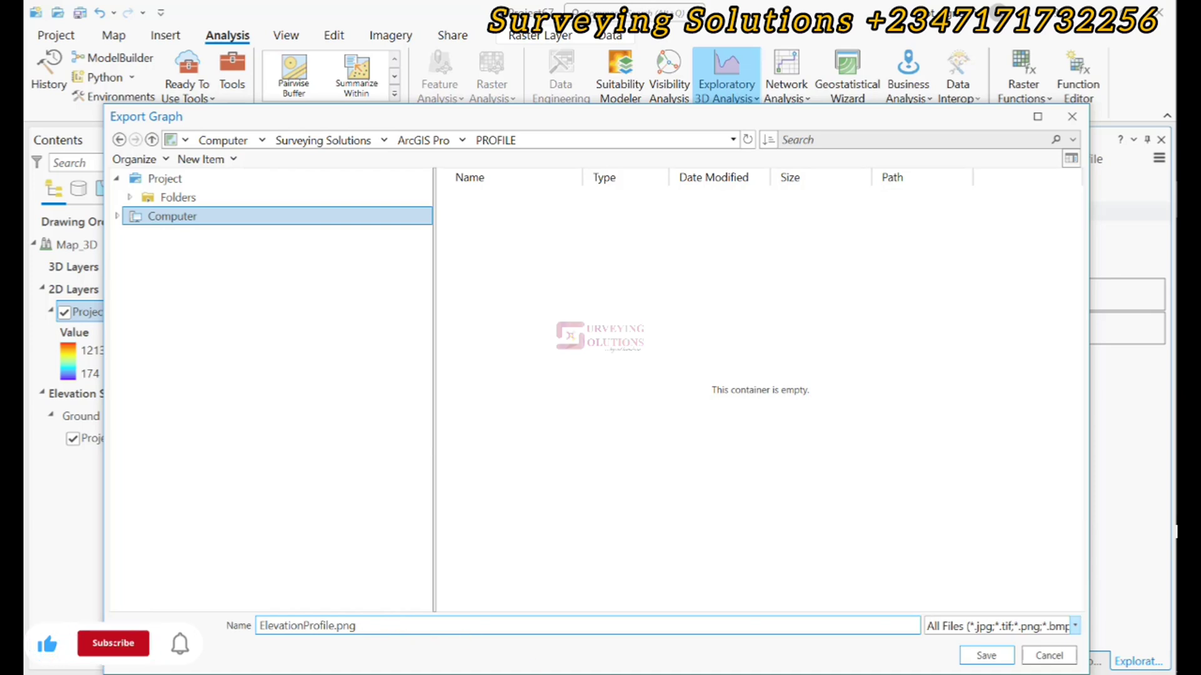
{"action": "left_click", "coordinate": [973, 656]}
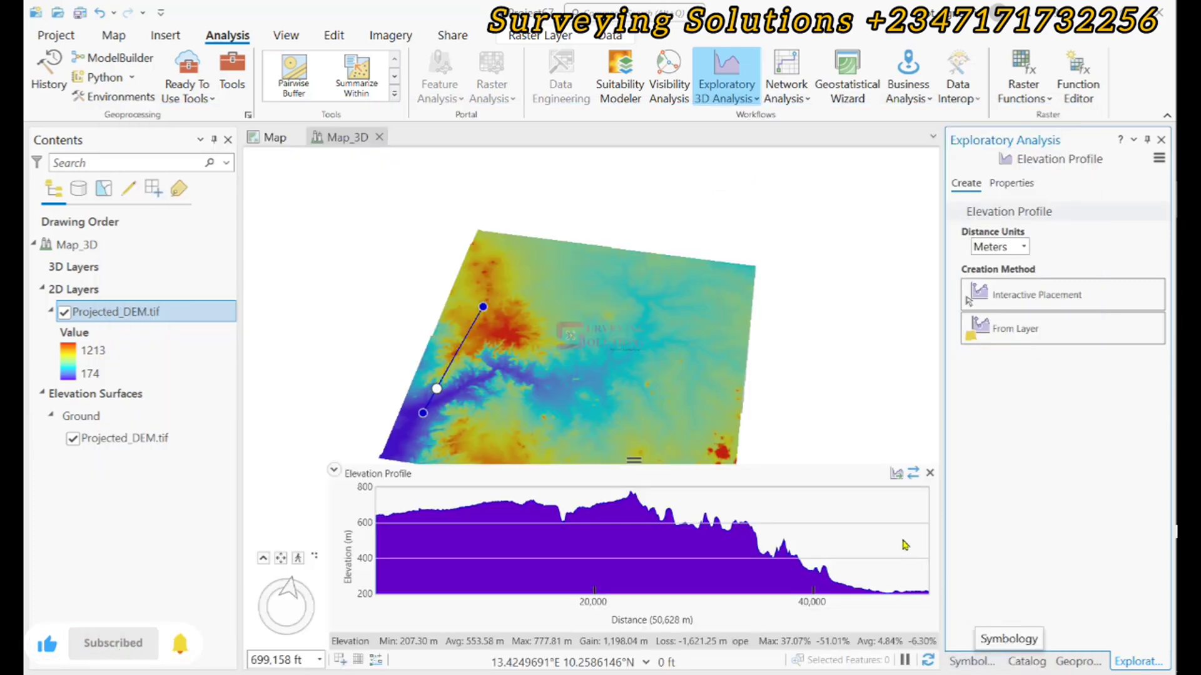
Step: Export the elevation profile as a CSV table named PROFILE_DEM in the PROFILE folder
{"action": "left_click", "coordinate": [896, 475]}
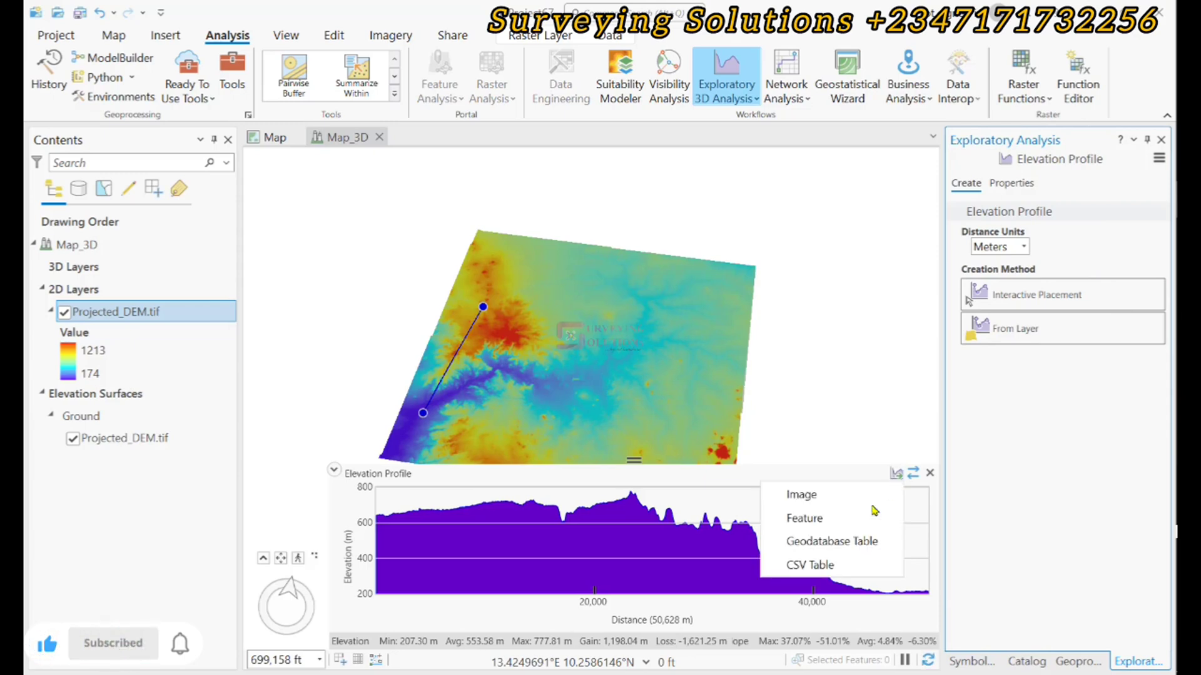
{"action": "left_click", "coordinate": [811, 566]}
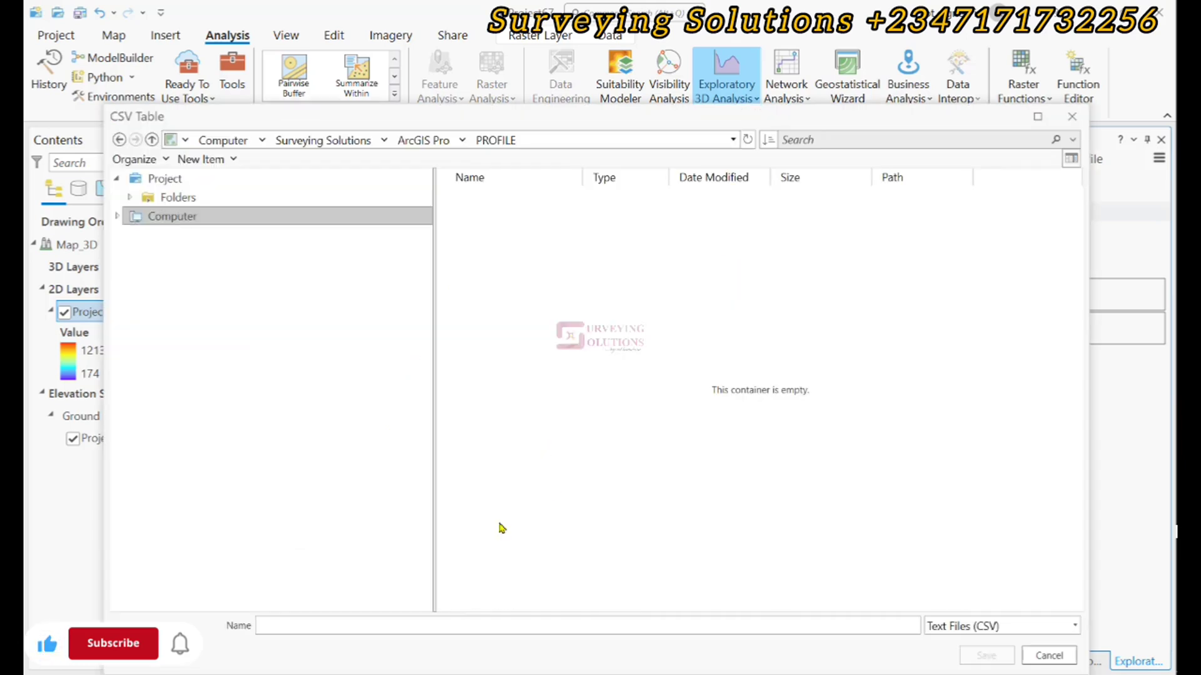
{"action": "left_click", "coordinate": [290, 623]}
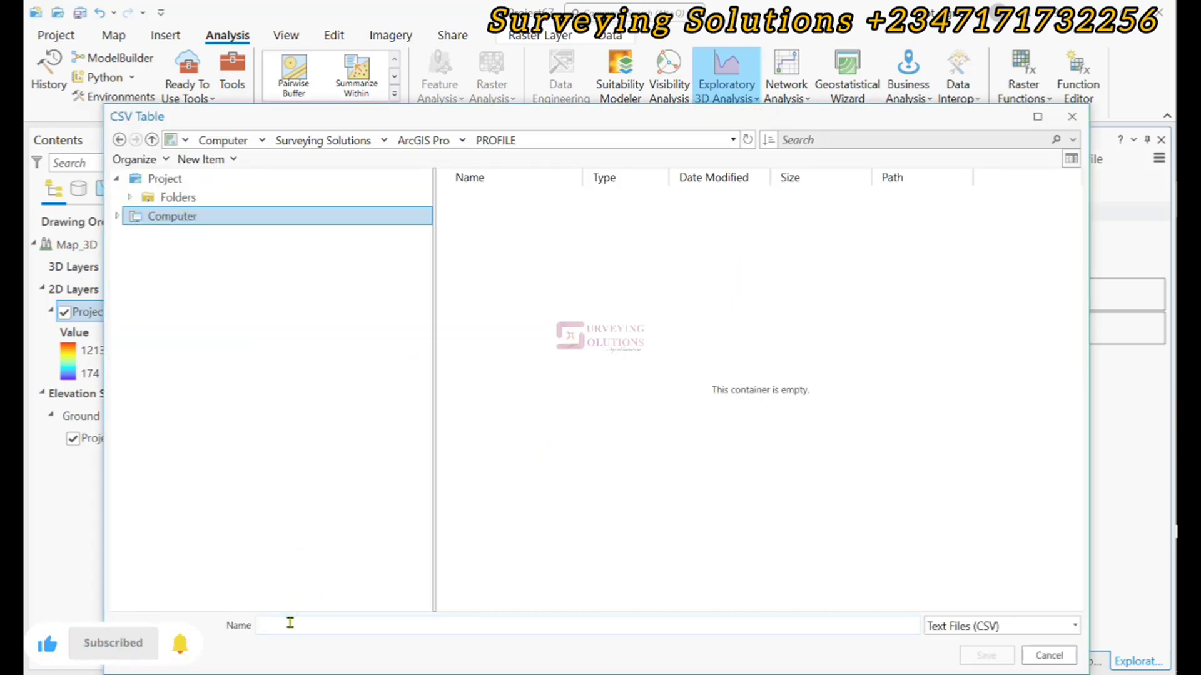
{"action": "type", "text": "PR"}
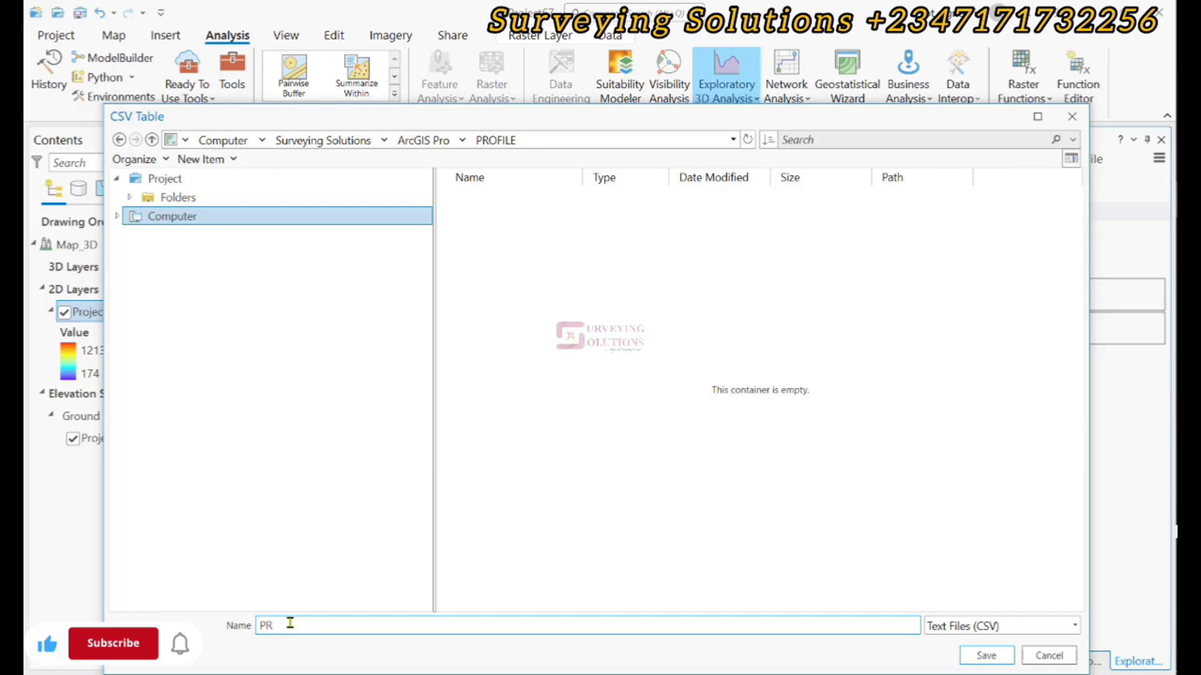
{"action": "type", "text": "OFILE_DEM"}
{"action": "left_click", "coordinate": [959, 633]}
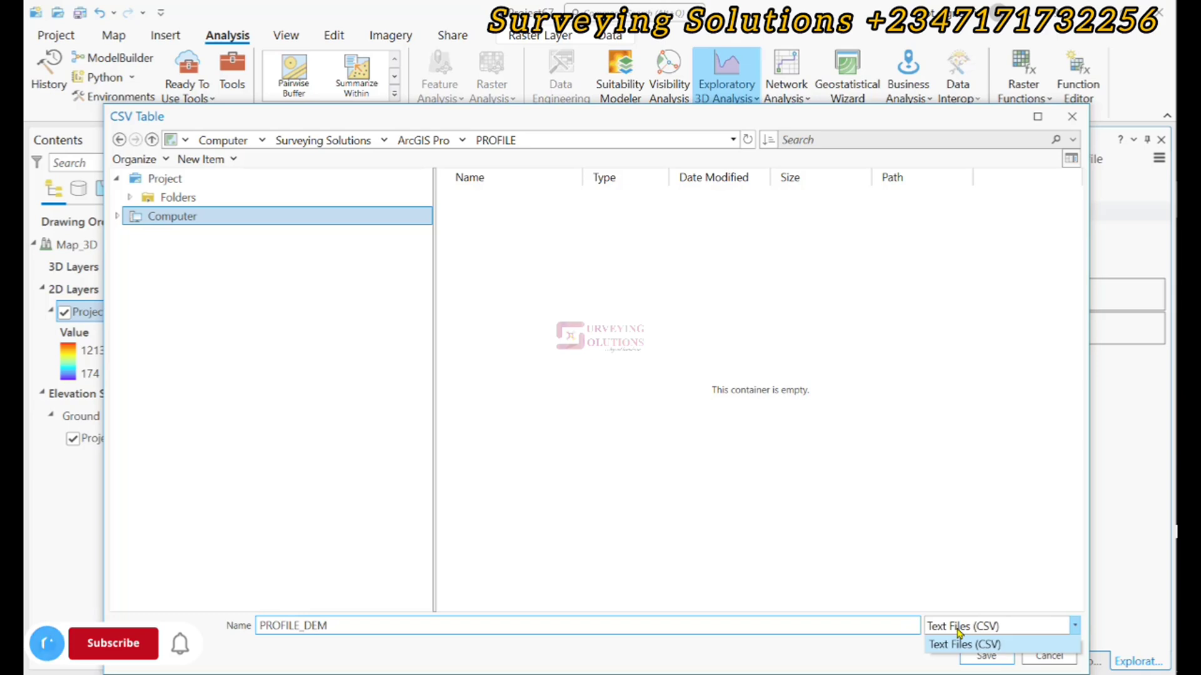
{"action": "left_click", "coordinate": [960, 633]}
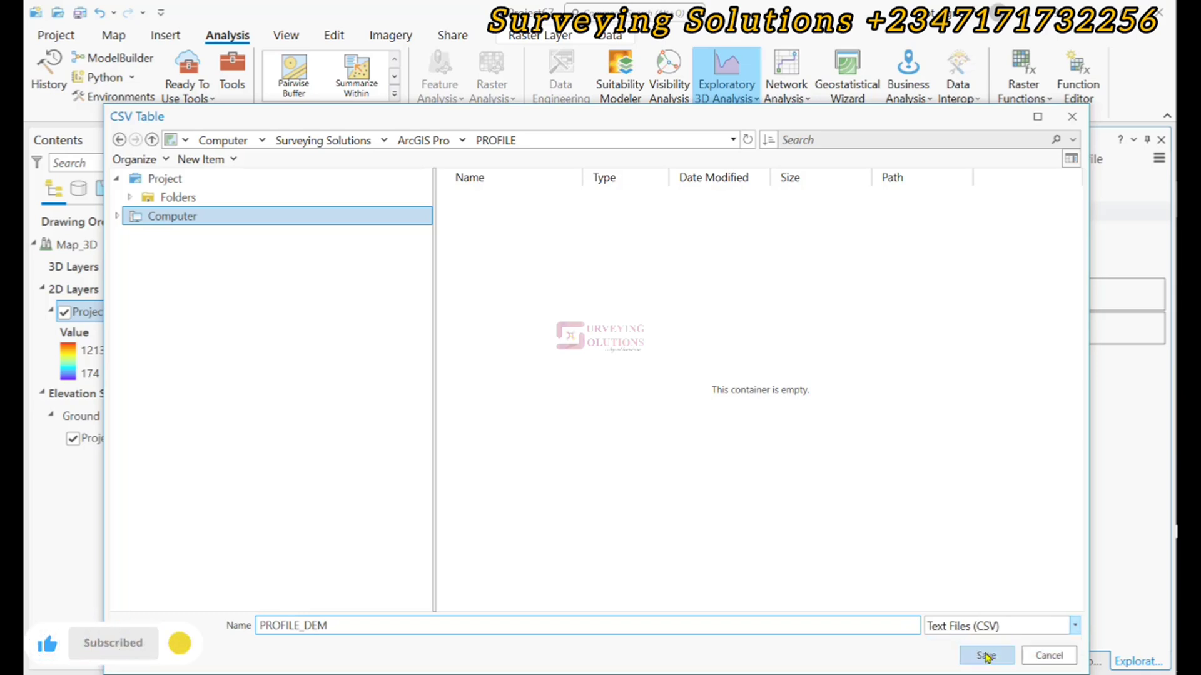
{"action": "left_click", "coordinate": [986, 656]}
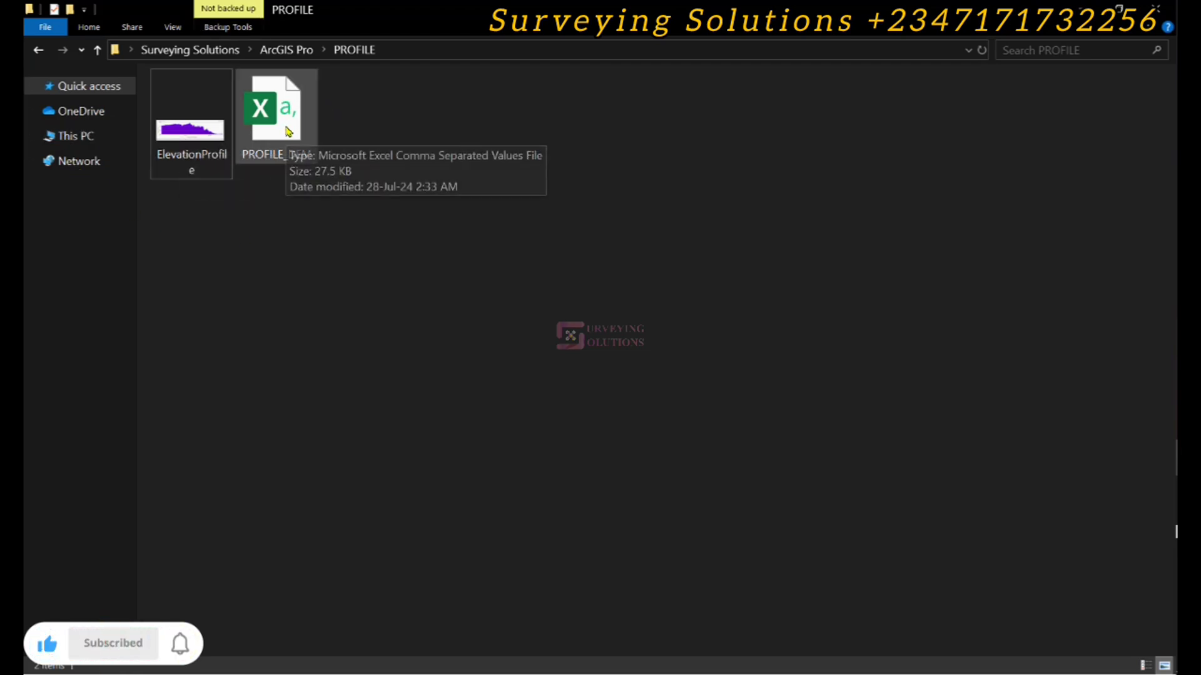
Step: Open the exported ElevationProfile image from the PROFILE folder, inspect the graph and its statistics up close, and close it
{"action": "double_click", "coordinate": [187, 162]}
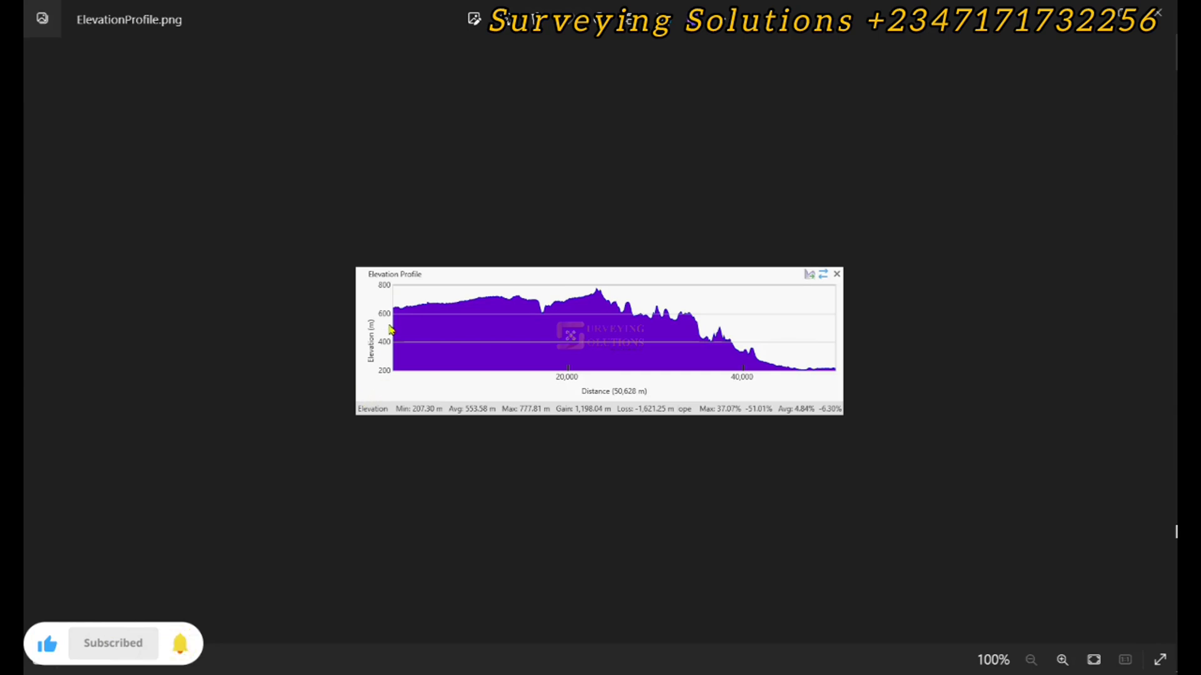
{"action": "scroll", "coordinate": [394, 306], "scroll_direction": "up", "scroll_amount": 2}
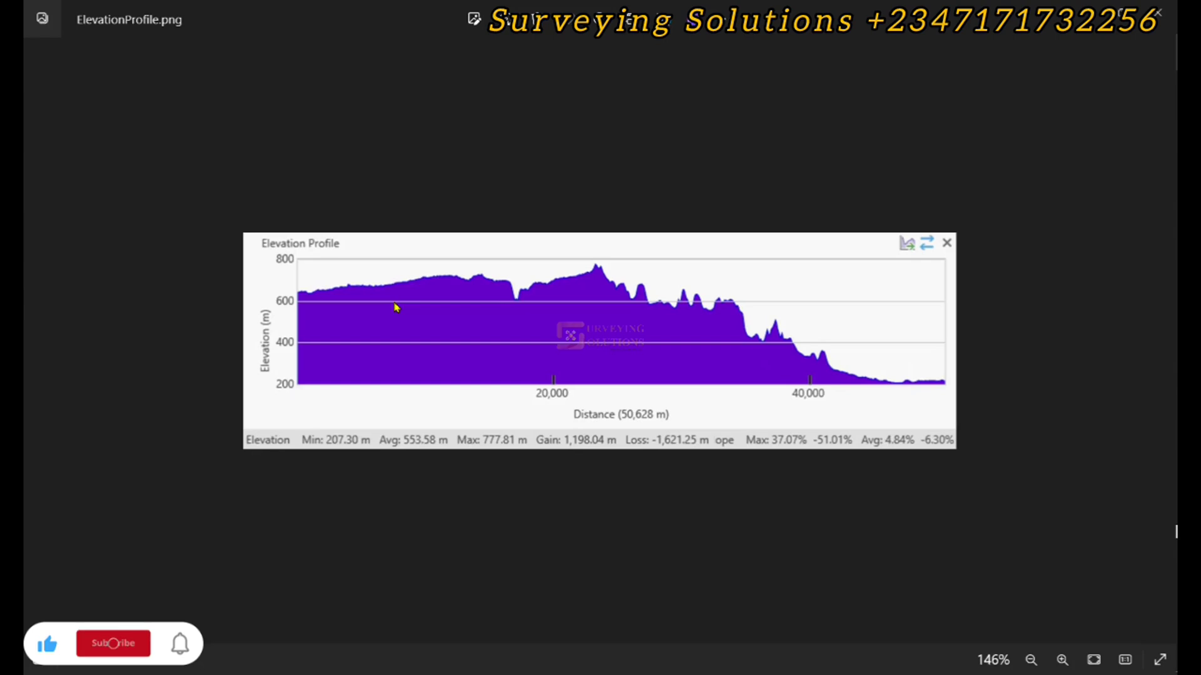
{"action": "scroll", "coordinate": [359, 409], "scroll_direction": "down", "scroll_amount": 1}
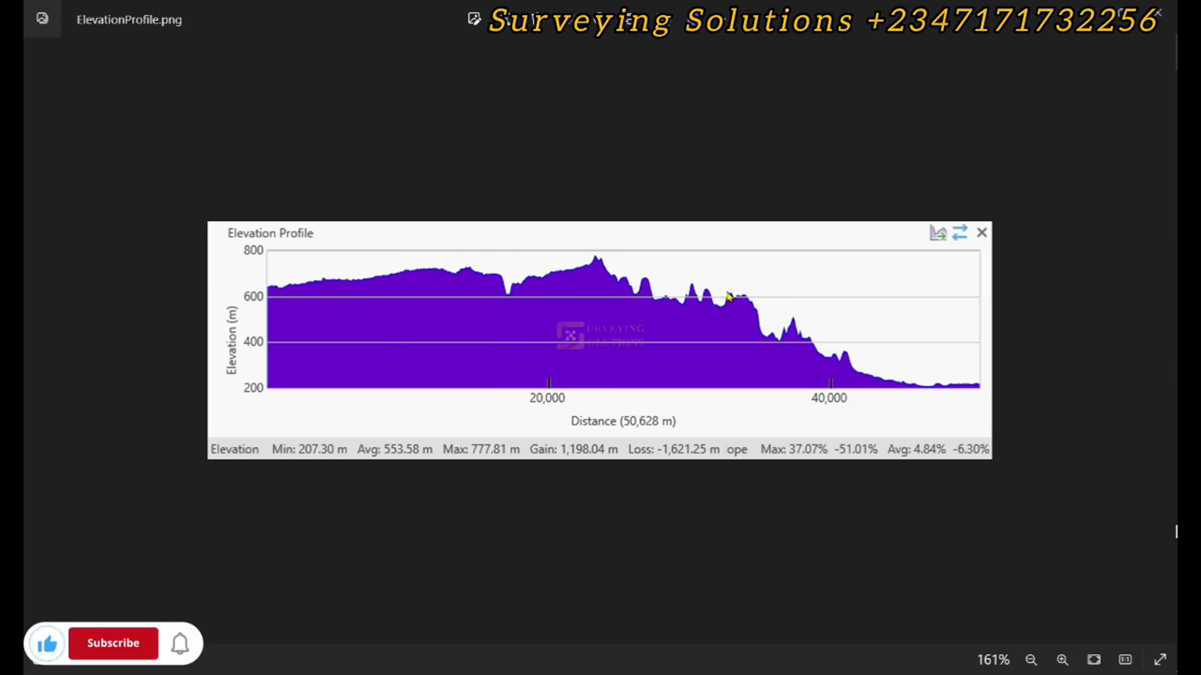
{"action": "left_click", "coordinate": [1158, 12]}
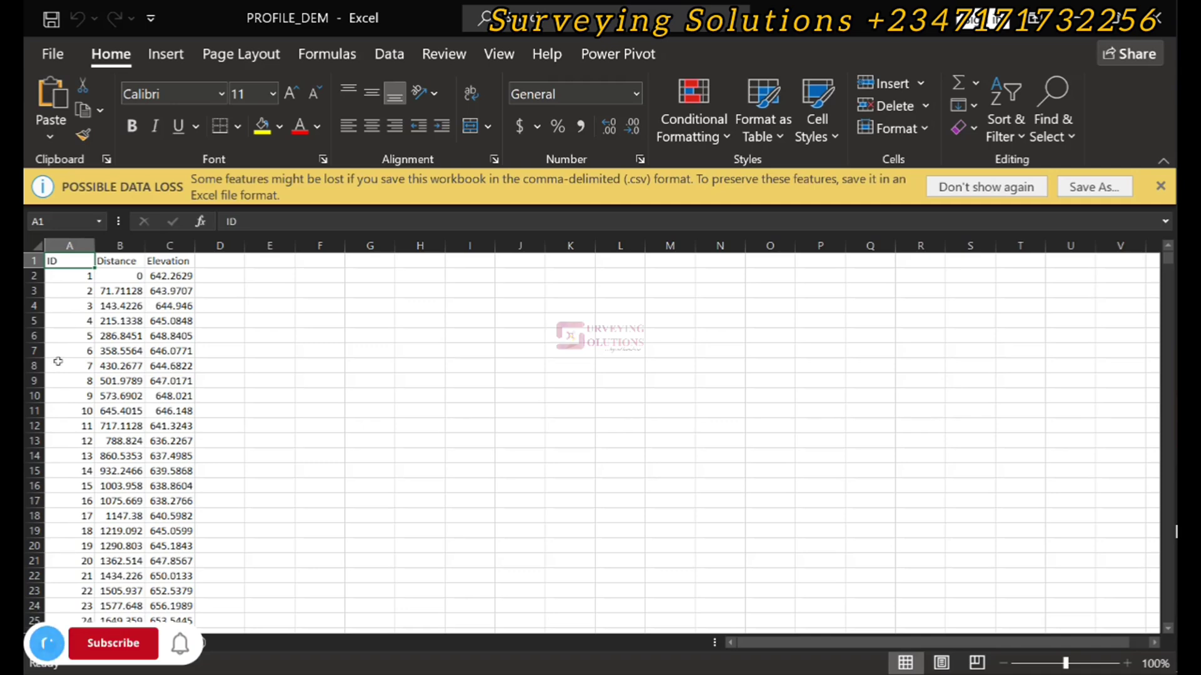
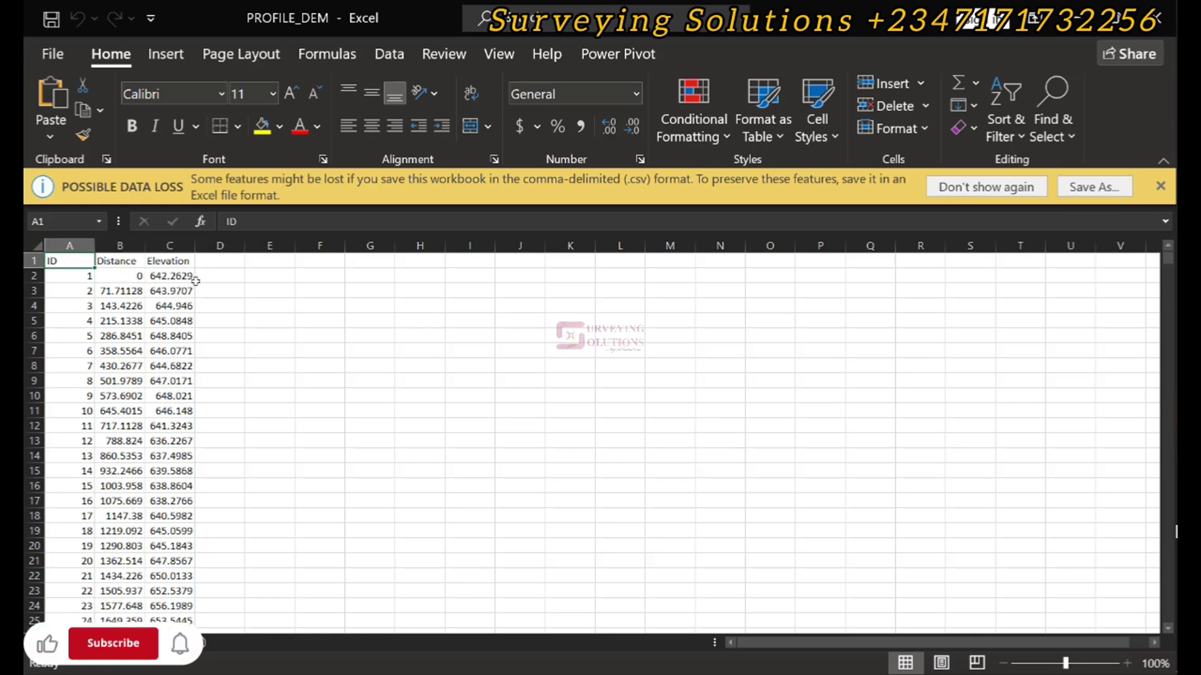
Step: Examine the distance and elevation records of PROFILE_DEM in Excel down to the last row, and return to the Elevation header
{"action": "scroll", "coordinate": [126, 386], "scroll_direction": "down", "scroll_amount": 15}
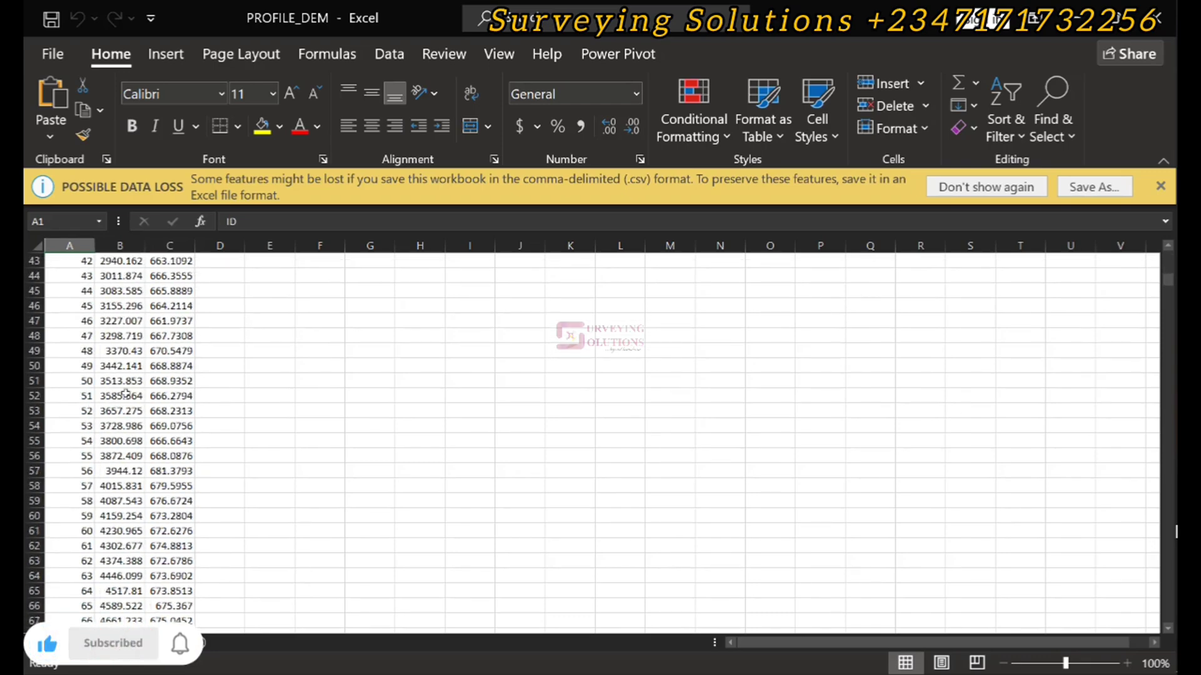
{"action": "left_click", "coordinate": [157, 514]}
{"action": "scroll", "coordinate": [158, 514], "scroll_direction": "down", "scroll_amount": 20}
{"action": "left_click", "coordinate": [175, 529]}
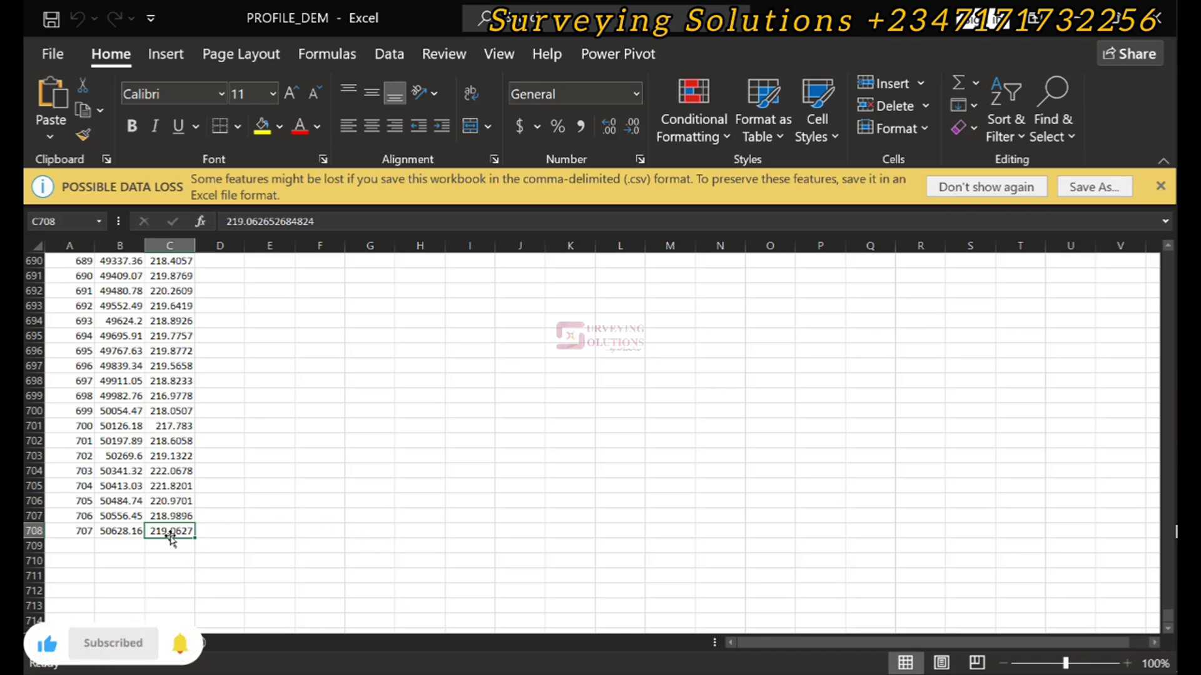
{"action": "key", "text": "ctrl+Up"}
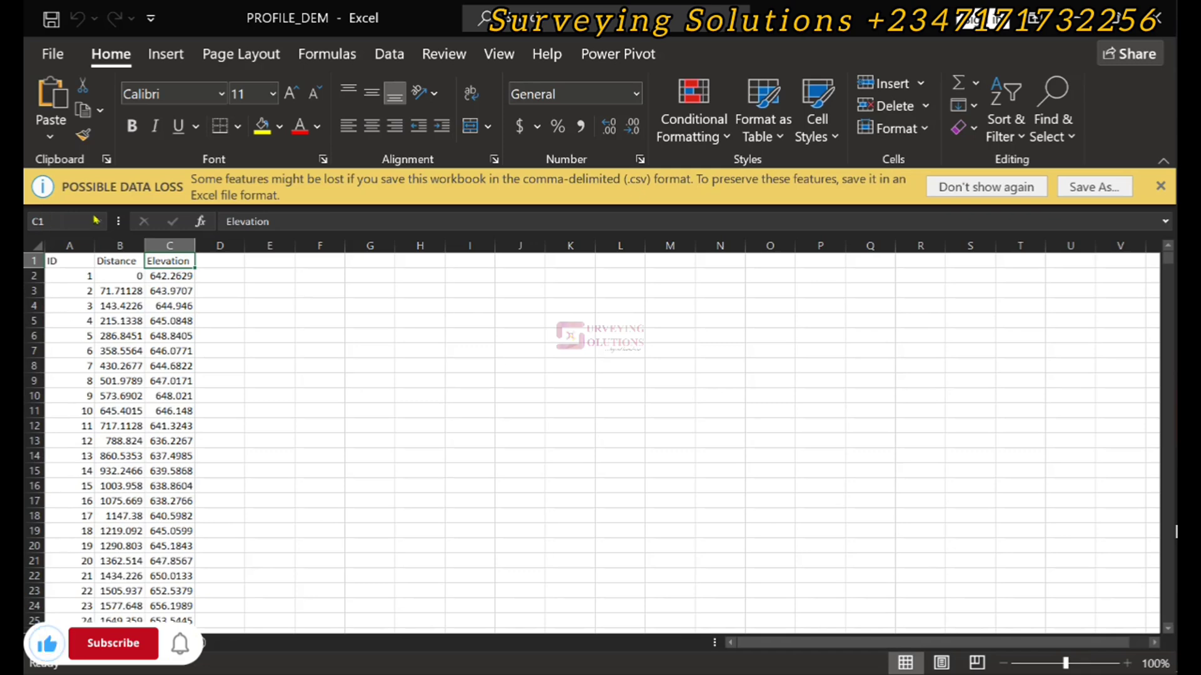